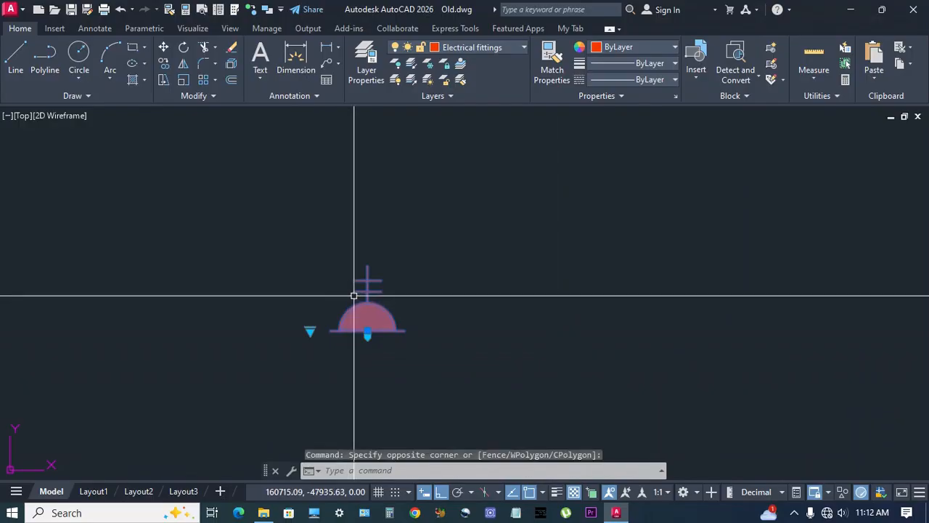
- Add the 1:50 and 1:100 annotation scales to the four socket blocks beside the floor plan
{"action": "left_click", "coordinate": [561, 329]}
{"action": "left_click", "coordinate": [362, 281]}
{"action": "left_click", "coordinate": [95, 28]}
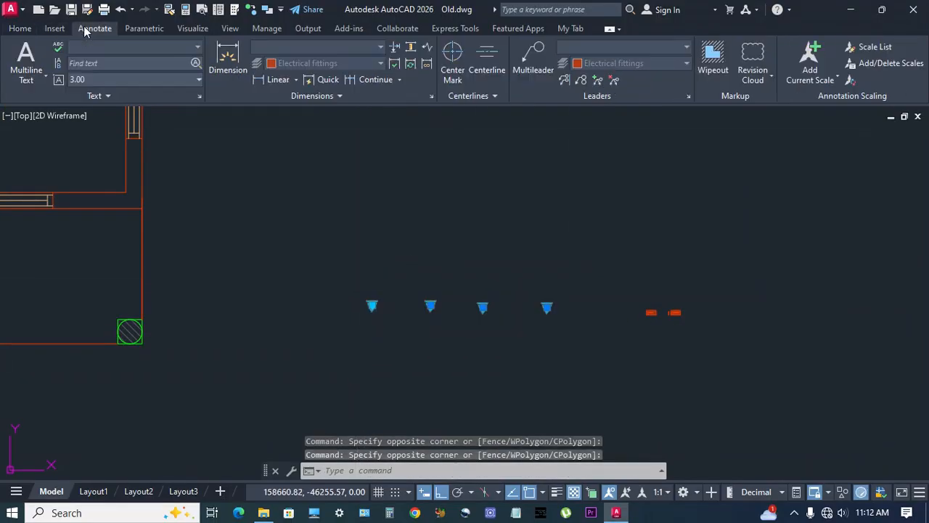
{"action": "left_click", "coordinate": [877, 63]}
{"action": "left_click", "coordinate": [541, 204]}
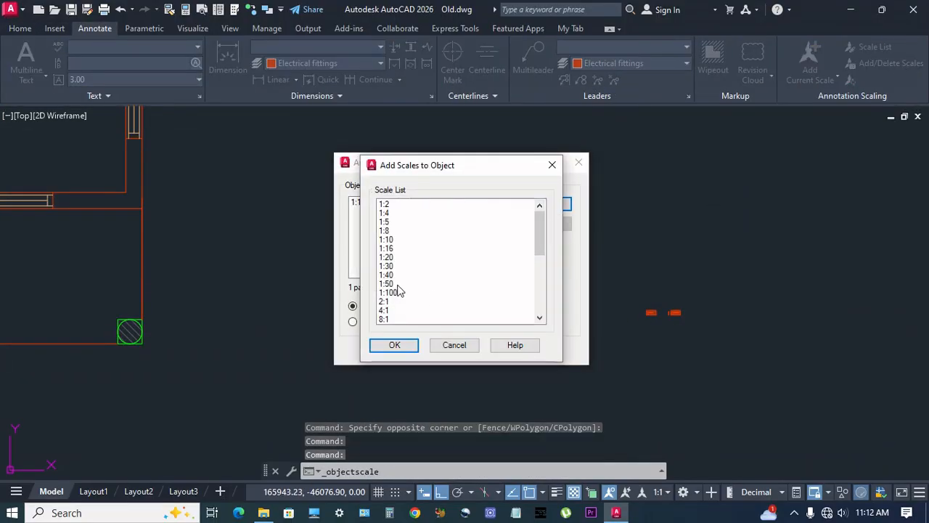
{"action": "left_click_drag", "start_coordinate": [396, 284], "coordinate": [396, 292]}
{"action": "left_click", "coordinate": [395, 345]}
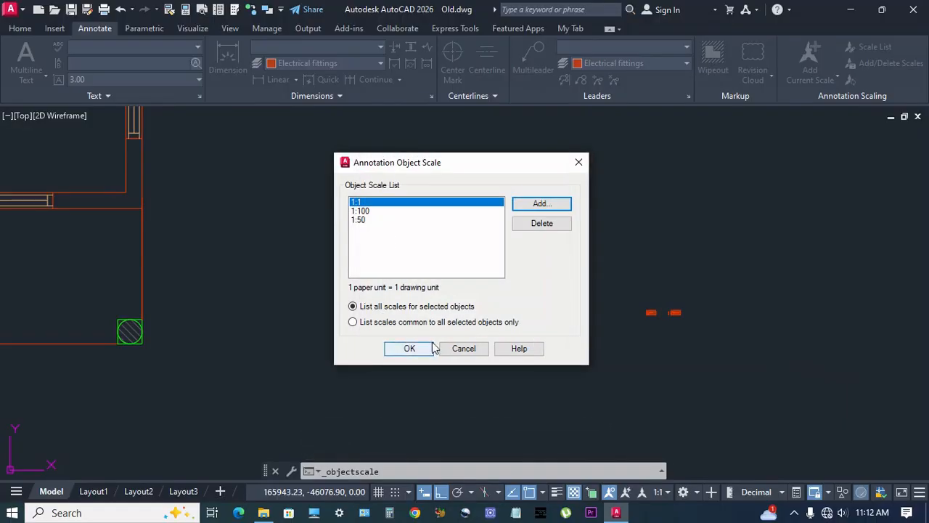
{"action": "left_click", "coordinate": [422, 353]}
- Clear the selection of socket blocks and set the current annotation scale to 1:100
{"action": "middle_click_drag", "start_coordinate": [384, 334], "coordinate": [471, 305]}
{"action": "left_click", "coordinate": [475, 303]}
{"action": "left_click", "coordinate": [437, 255]}
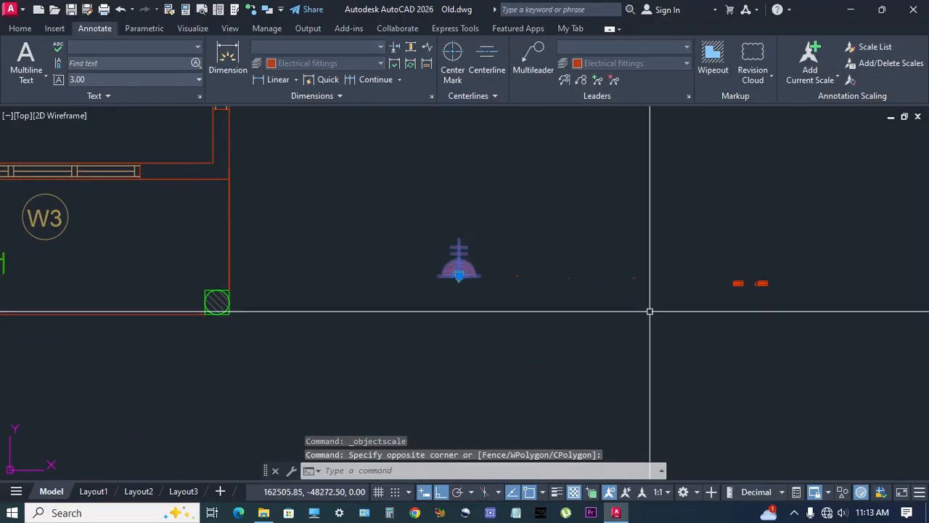
{"action": "left_click", "coordinate": [666, 313]}
{"action": "left_click", "coordinate": [503, 254]}
{"action": "key", "text": "Escape"}
{"action": "left_click", "coordinate": [667, 492]}
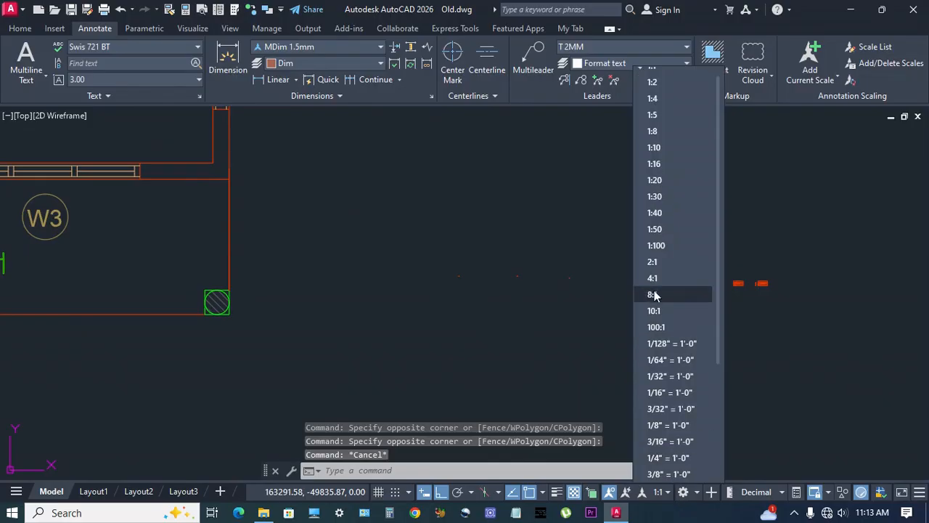
{"action": "left_click", "coordinate": [666, 248]}
- Turn Ortho off and move the first socket block onto the lobby's outer wall just below window W1
{"action": "middle_click_drag", "start_coordinate": [482, 347], "coordinate": [605, 388]}
{"action": "left_click", "coordinate": [570, 346]}
{"action": "left_click", "coordinate": [564, 312]}
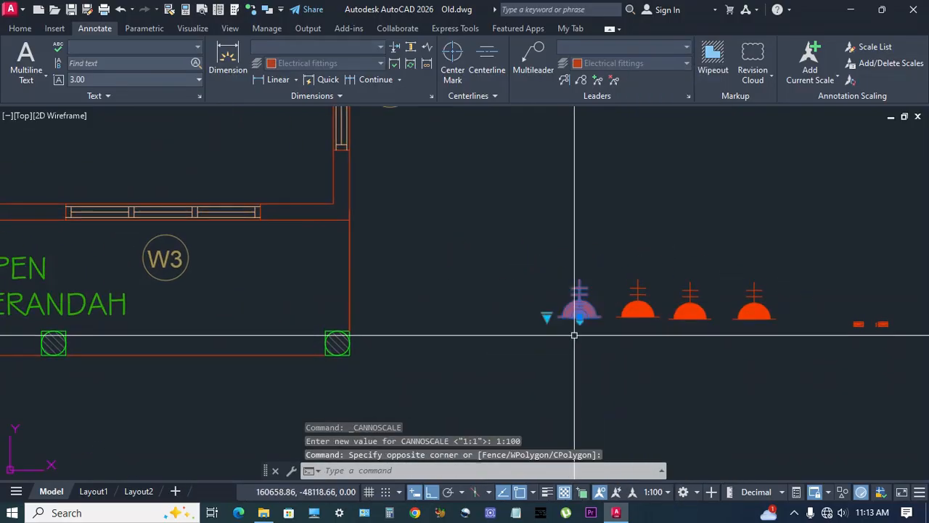
{"action": "scroll", "coordinate": [580, 331], "scroll_direction": "up", "scroll_amount": 2}
{"action": "left_click", "coordinate": [578, 316]}
{"action": "scroll", "coordinate": [529, 345], "scroll_direction": "down", "scroll_amount": 2}
{"action": "key", "text": "F8"}
{"action": "middle_click_drag", "start_coordinate": [452, 283], "coordinate": [585, 367]}
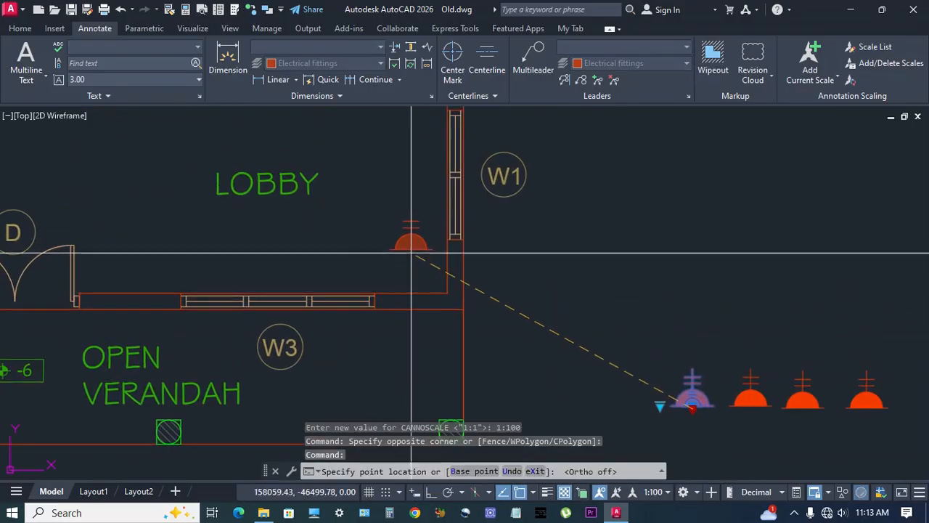
{"action": "left_click", "coordinate": [441, 264]}
- Move the second socket block onto the upper wall of the lobby
{"action": "left_click", "coordinate": [740, 407]}
{"action": "left_click", "coordinate": [751, 408]}
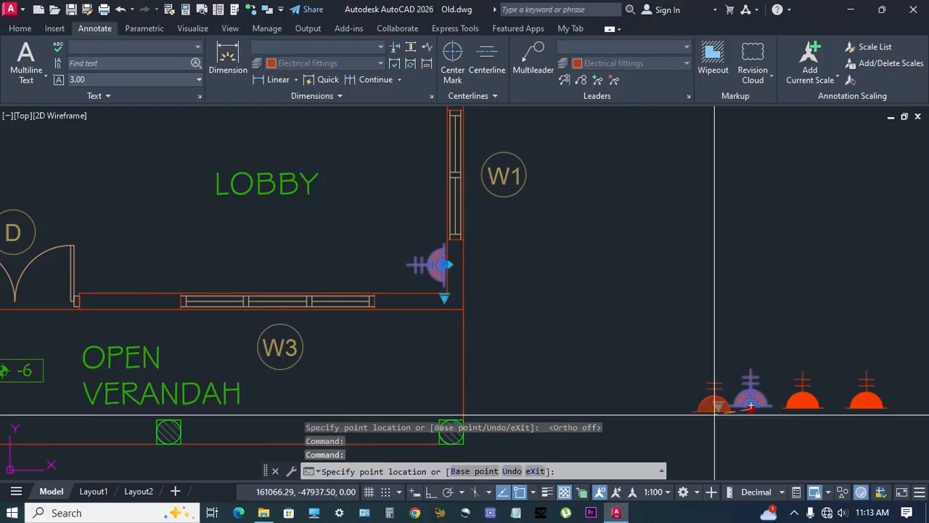
{"action": "middle_click_drag", "start_coordinate": [378, 145], "coordinate": [578, 353]}
{"action": "left_click", "coordinate": [432, 260]}
- Move the third socket block onto the living room's upper wall, next to the column by the lobby
{"action": "scroll", "coordinate": [482, 132], "scroll_direction": "down", "scroll_amount": 2}
{"action": "left_click", "coordinate": [801, 432]}
{"action": "left_click", "coordinate": [800, 434]}
{"action": "middle_click_drag", "start_coordinate": [390, 313], "coordinate": [586, 311]}
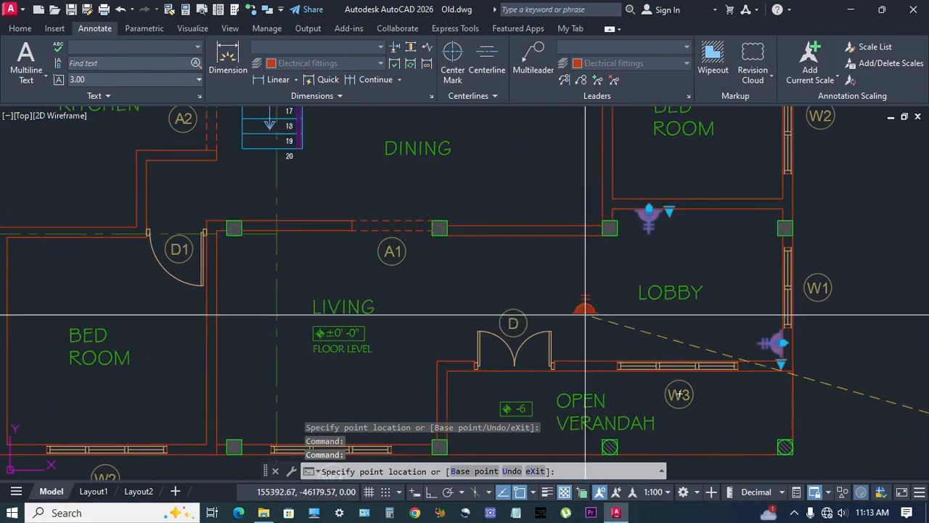
{"action": "left_click", "coordinate": [579, 238]}
- Move the last socket block onto the wall between door D and window W3
{"action": "middle_click_drag", "start_coordinate": [891, 435], "coordinate": [698, 399]}
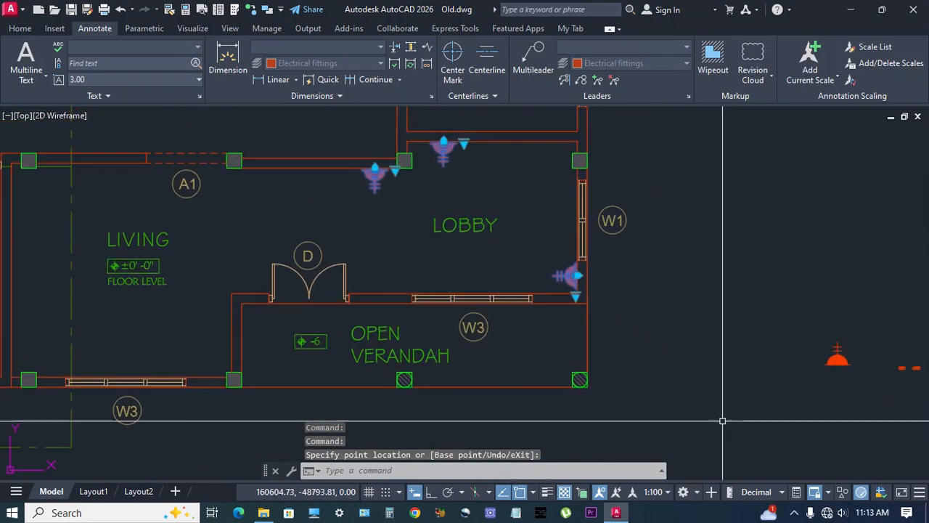
{"action": "scroll", "coordinate": [701, 401], "scroll_direction": "down", "scroll_amount": 4}
{"action": "left_click", "coordinate": [753, 393]}
{"action": "scroll", "coordinate": [753, 393], "scroll_direction": "up", "scroll_amount": 4}
{"action": "left_click", "coordinate": [751, 374]}
{"action": "scroll", "coordinate": [708, 396], "scroll_direction": "down", "scroll_amount": 2}
{"action": "scroll", "coordinate": [453, 339], "scroll_direction": "up", "scroll_amount": 4}
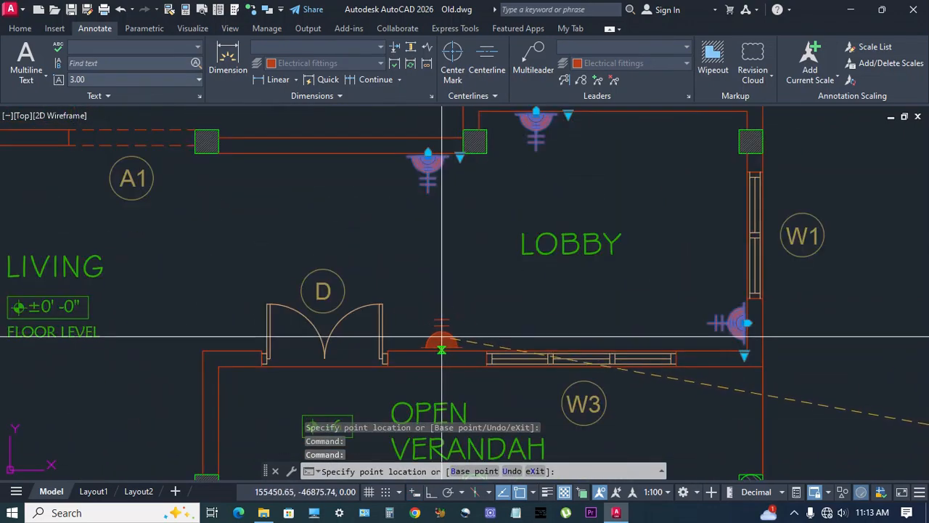
{"action": "left_click", "coordinate": [432, 345]}
- Switch the socket beside door D to 5A and the socket on the living room's upper wall to 13A
{"action": "left_click", "coordinate": [401, 349]}
{"action": "left_click", "coordinate": [422, 362]}
{"action": "key", "text": "Escape"}
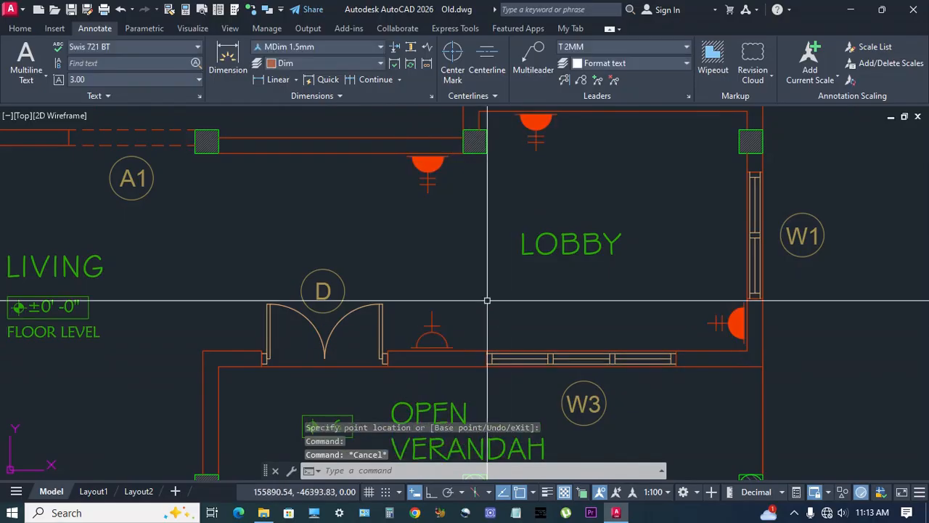
{"action": "left_click", "coordinate": [428, 161]}
{"action": "left_click", "coordinate": [452, 164]}
{"action": "left_click", "coordinate": [472, 182]}
{"action": "key", "text": "Escape"}
- Switch the socket on the lobby's upper wall to 15A and choose UPS for the one below window W1
{"action": "left_click", "coordinate": [539, 126]}
{"action": "left_click", "coordinate": [568, 115]}
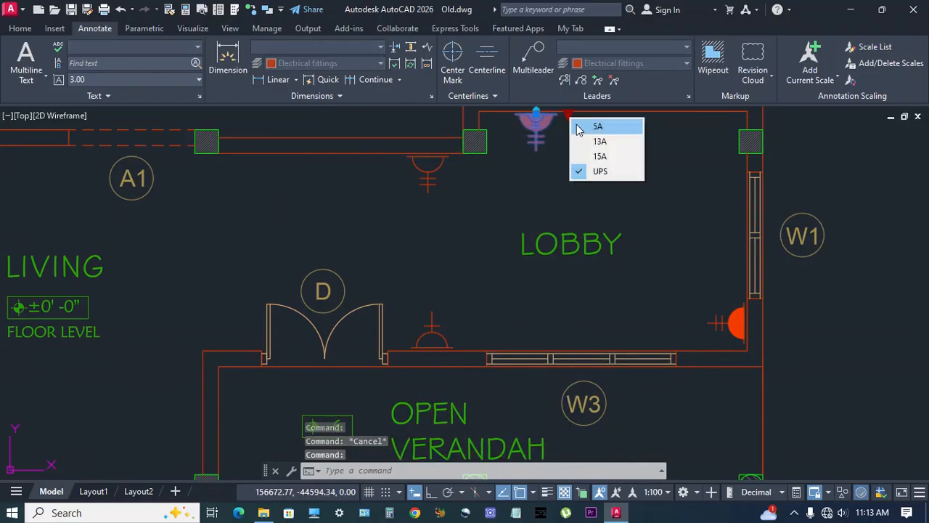
{"action": "left_click", "coordinate": [585, 156]}
{"action": "key", "text": "Escape"}
{"action": "middle_click_drag", "start_coordinate": [600, 219], "coordinate": [566, 241]}
{"action": "left_click", "coordinate": [692, 345]}
{"action": "left_click", "coordinate": [712, 379]}
{"action": "left_click", "coordinate": [742, 432]}
- Select all similar socket blocks and try X scales of 0.8 and 1.2 on them
{"action": "left_click", "coordinate": [704, 342]}
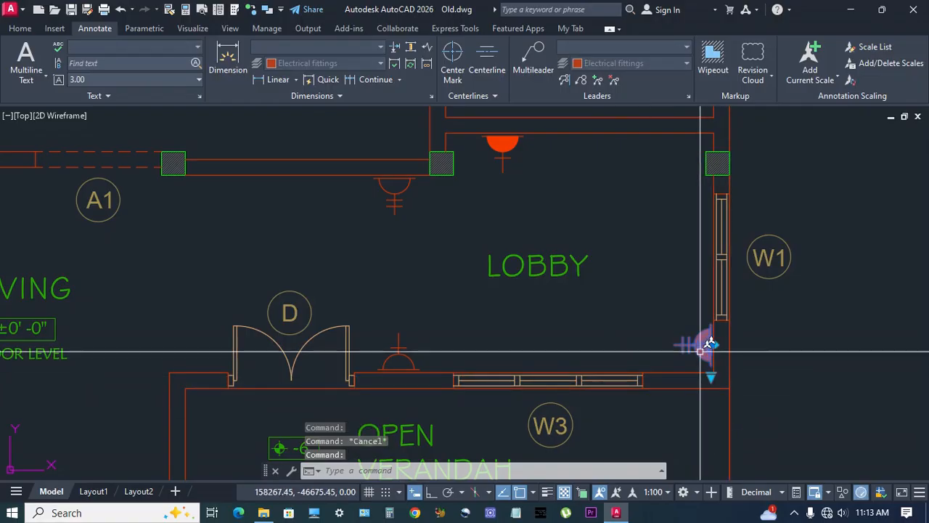
{"action": "type", "text": "SS"}
{"action": "key", "text": "Return"}
{"action": "key", "text": "ctrl+1"}
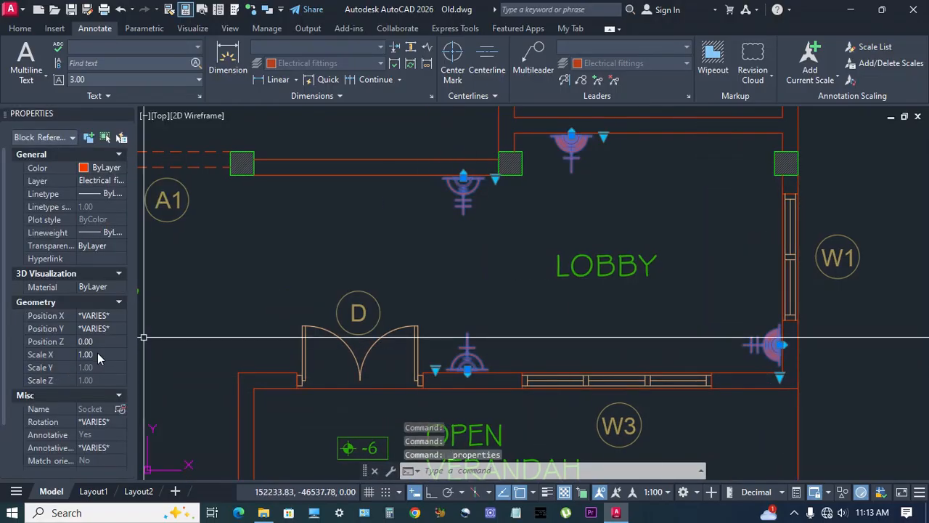
{"action": "left_click", "coordinate": [97, 355]}
{"action": "type", "text": "."}
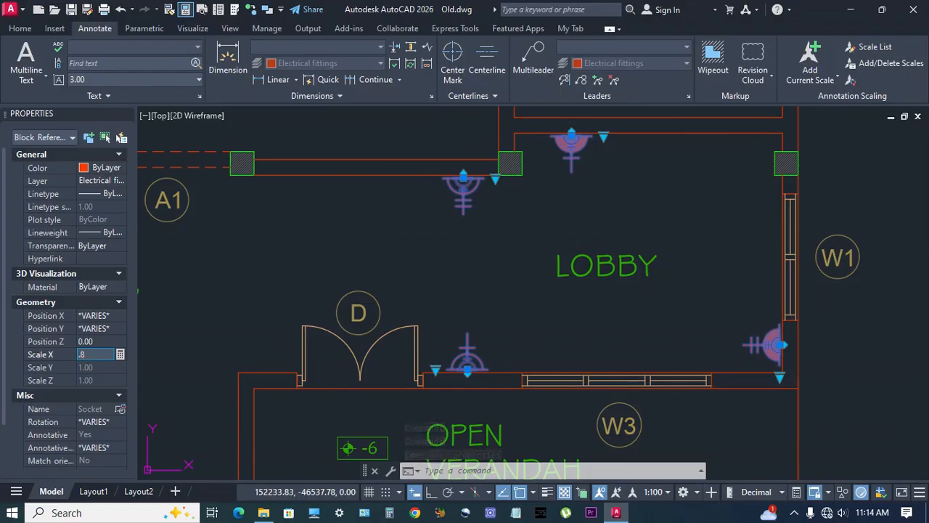
{"action": "key", "text": "Return"}
{"action": "type", "text": "1."}
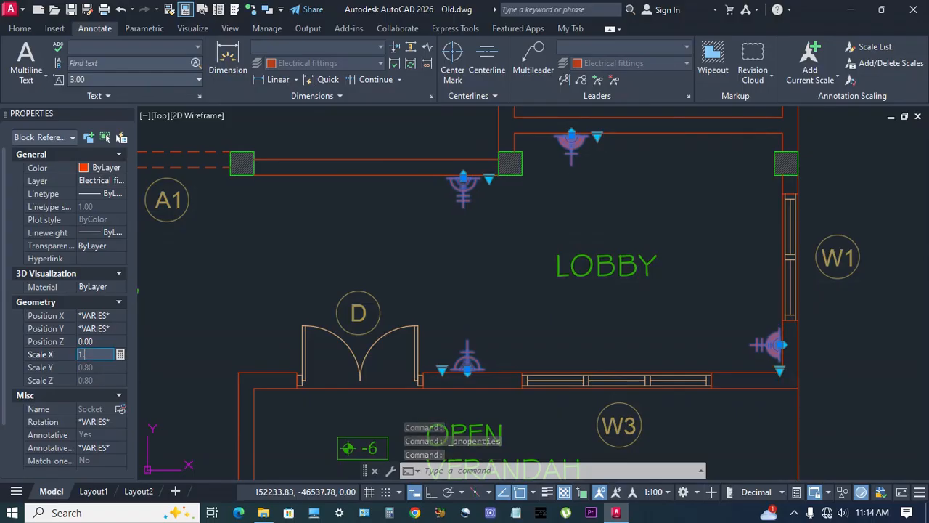
{"action": "type", "text": "2"}
{"action": "key", "text": "Return"}
{"action": "key", "text": "Escape"}
{"action": "key", "text": "ctrl+1"}
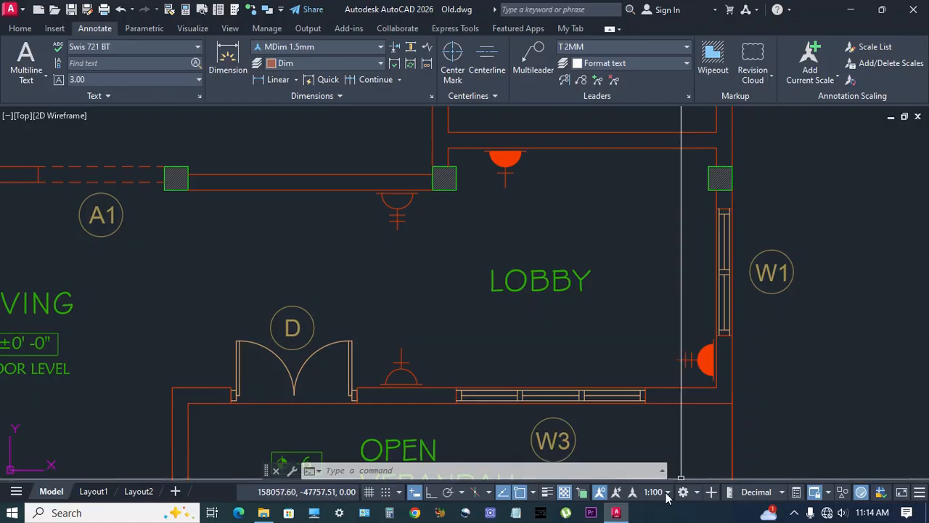
- Switch the annotation scale to 1:50 and back to compare the socket sizes
{"action": "left_click", "coordinate": [654, 492]}
{"action": "left_click", "coordinate": [646, 229]}
{"action": "left_click", "coordinate": [656, 492]}
{"action": "left_click", "coordinate": [651, 257]}
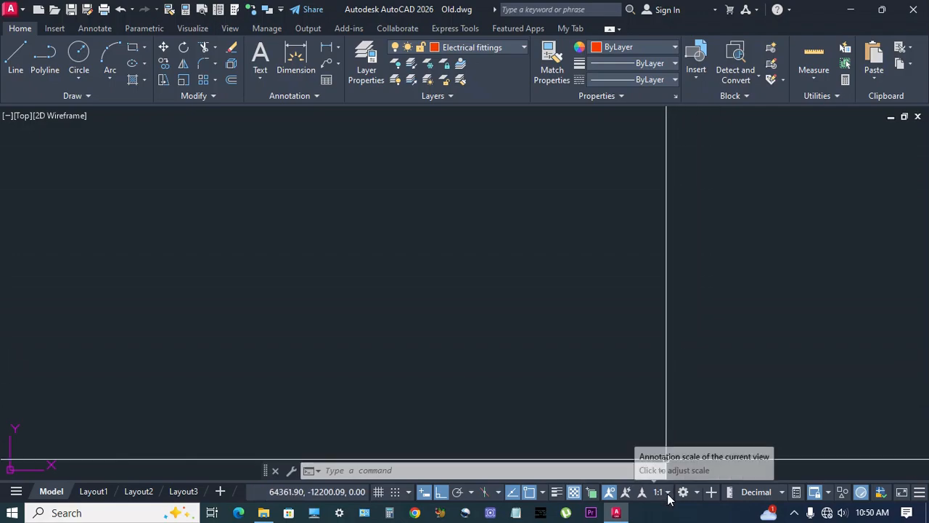
- Draw a horizontal line 4 units long in an empty area as the base of the socket symbol
{"action": "left_click", "coordinate": [636, 385]}
{"action": "left_click", "coordinate": [516, 362]}
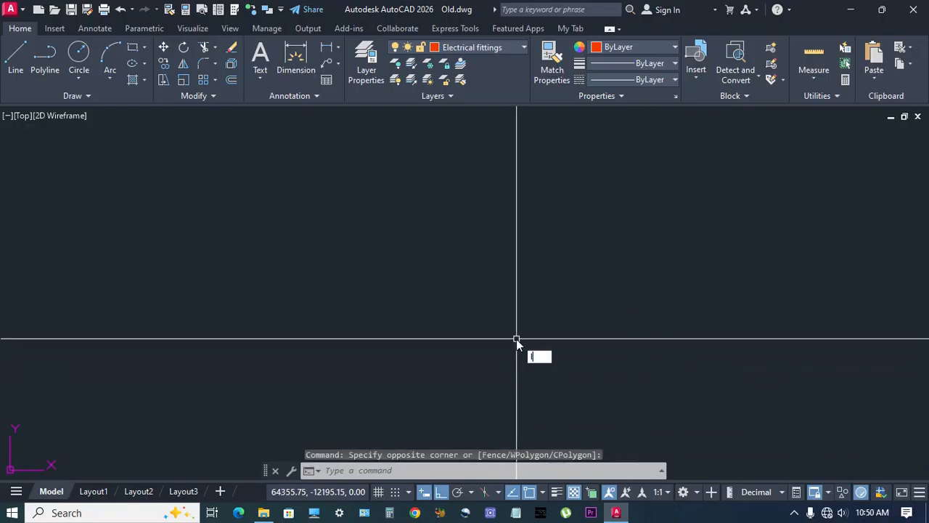
{"action": "type", "text": "l"}
{"action": "key", "text": "Return"}
{"action": "left_click", "coordinate": [404, 311]}
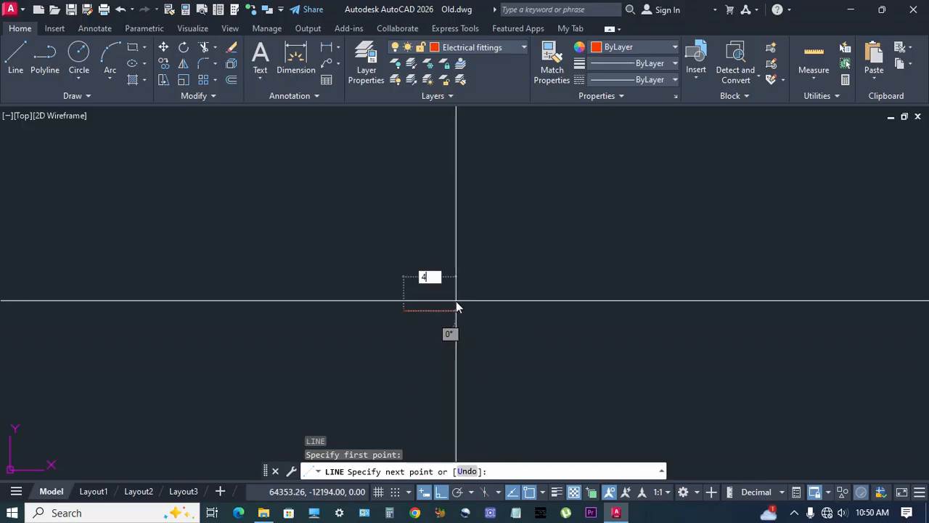
{"action": "type", "text": "4"}
{"action": "key", "text": "Return"}
{"action": "key", "text": "Escape"}
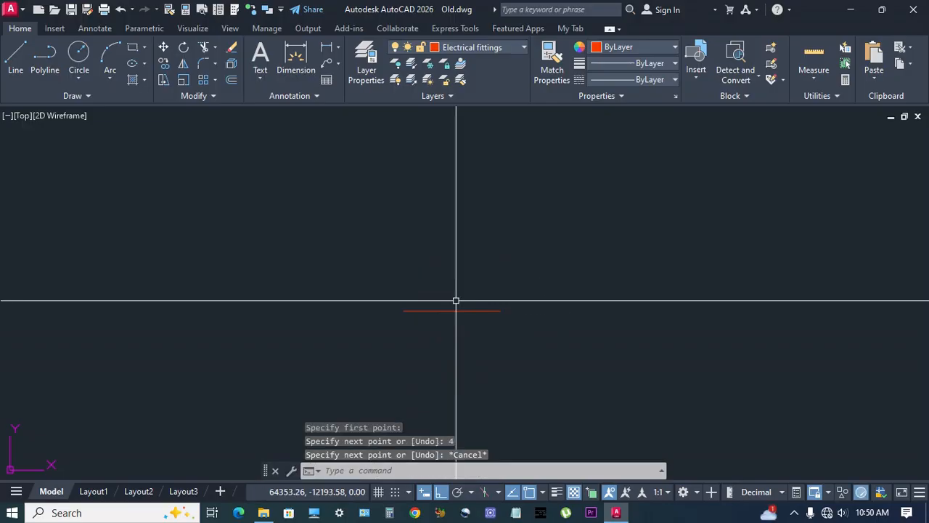
- Draw a circle of radius 1.5 centred on the midpoint of the base line
{"action": "type", "text": "c"}
{"action": "key", "text": "Return"}
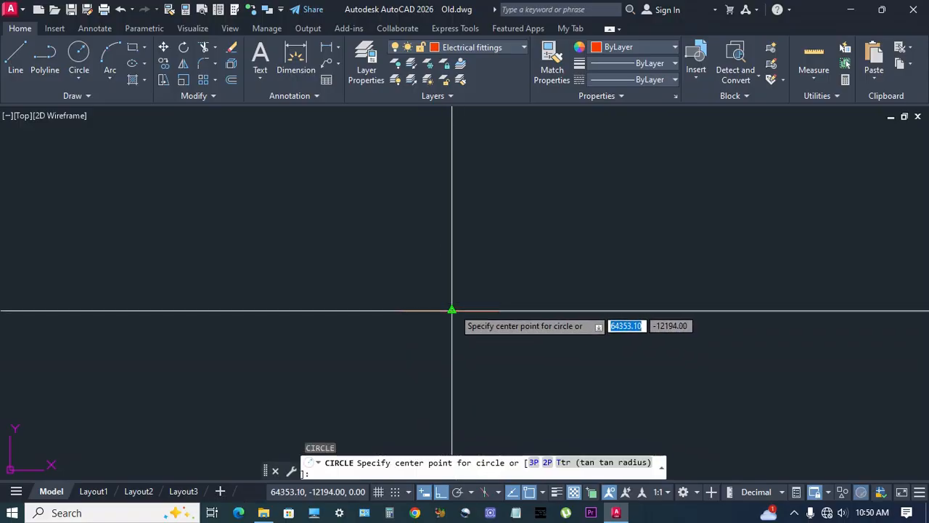
{"action": "left_click", "coordinate": [452, 311]}
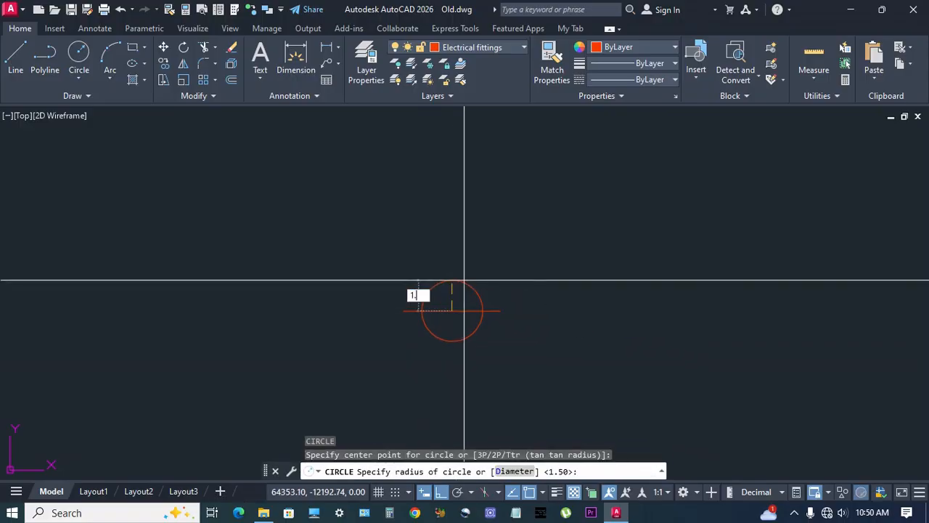
{"action": "key", "text": "Return"}
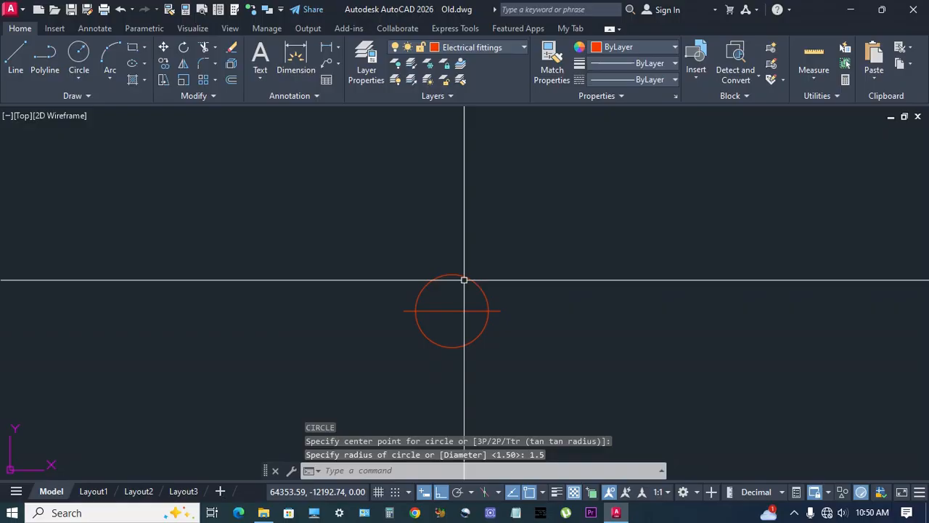
- Trim away the half of the circle below the base line
{"action": "type", "text": "tr"}
{"action": "key", "text": "Return"}
{"action": "key", "text": "Return"}
{"action": "left_click", "coordinate": [481, 327]}
{"action": "right_click", "coordinate": [536, 272]}
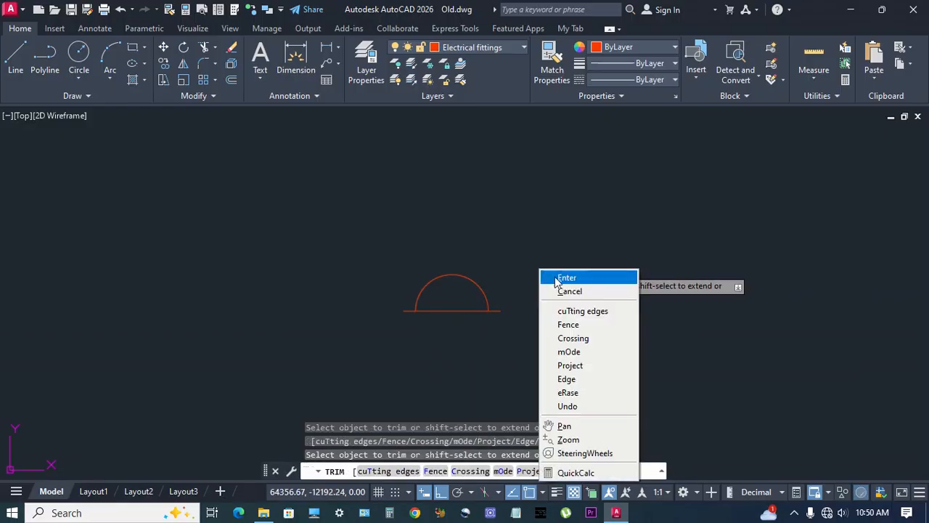
{"action": "left_click", "coordinate": [563, 277]}
- Draw a vertical line 3.5 units long upward from the midpoint of the base line
{"action": "type", "text": "l"}
{"action": "key", "text": "Return"}
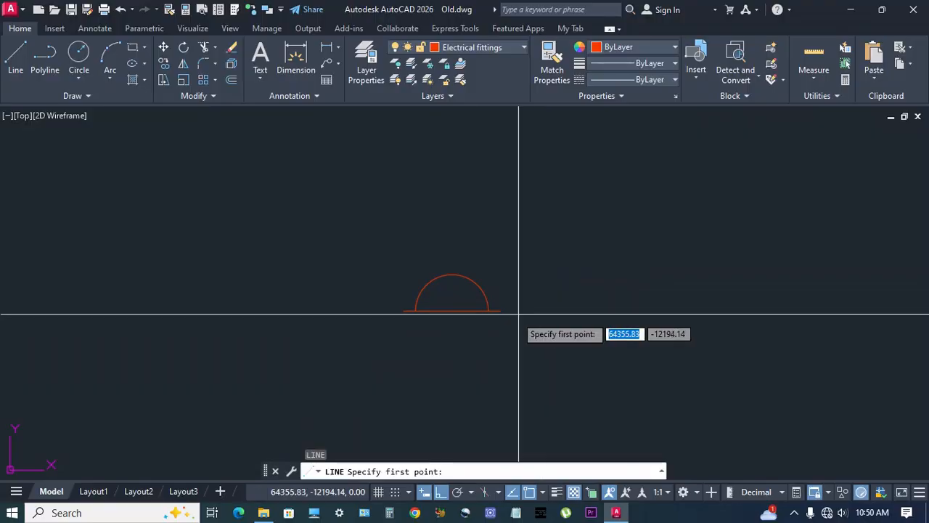
{"action": "left_click", "coordinate": [452, 310]}
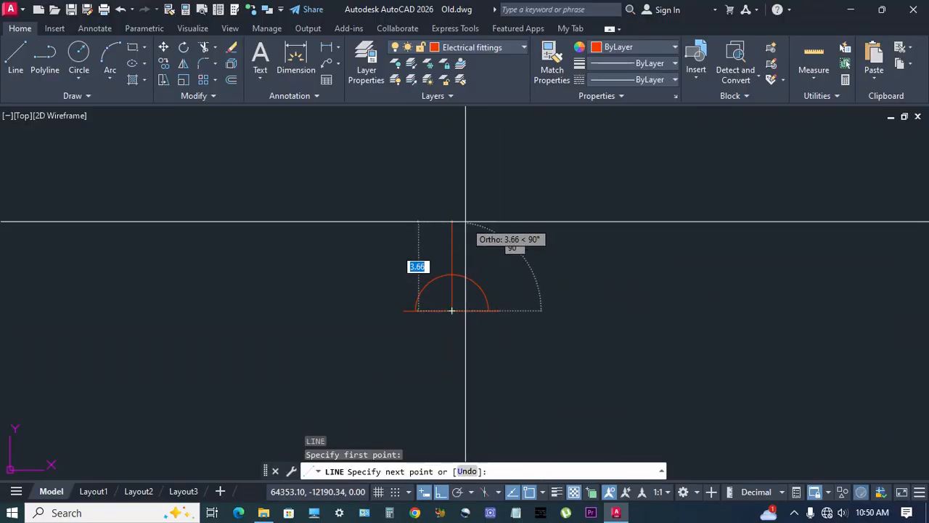
{"action": "key", "text": "Return"}
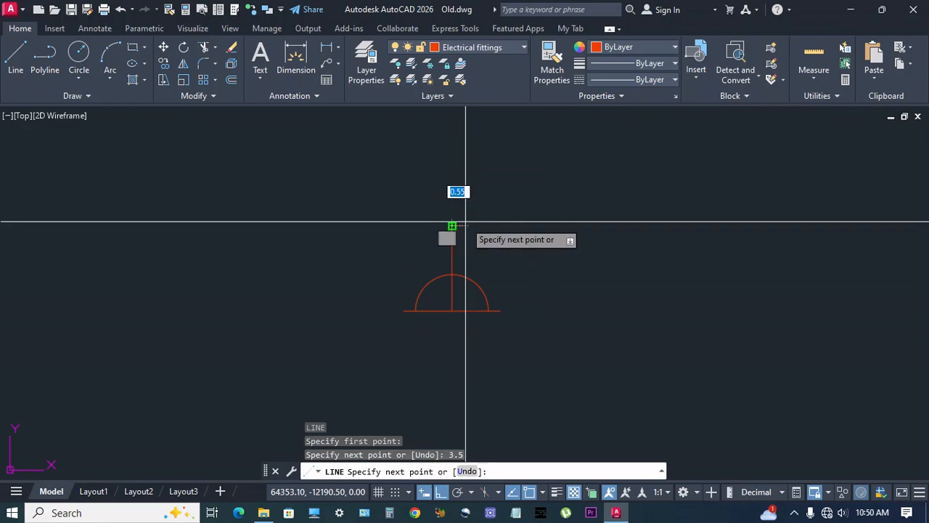
{"action": "key", "text": "Escape"}
- Draw a separate horizontal line 1.5 units long beside the upper part of the vertical line
{"action": "key", "text": "Return"}
{"action": "left_click", "coordinate": [506, 247]}
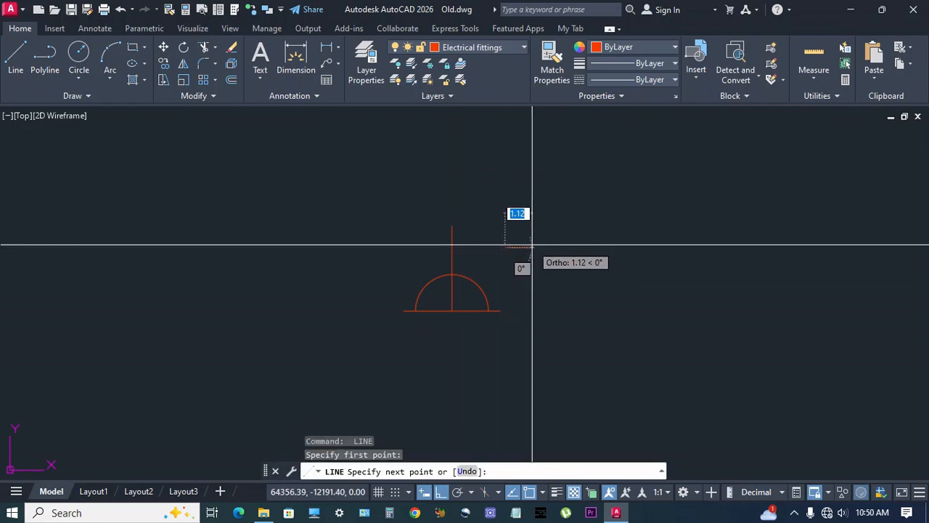
{"action": "key", "text": "Return"}
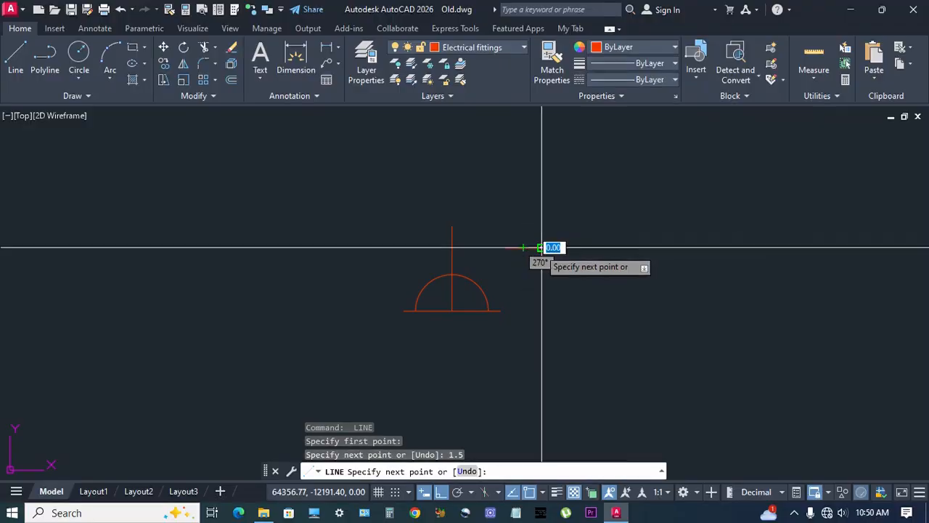
{"action": "key", "text": "Escape"}
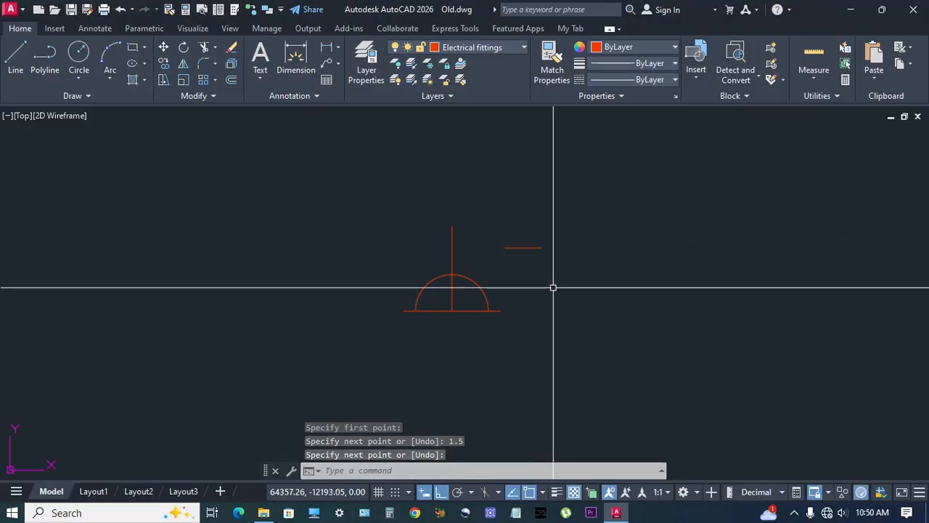
- Trim away the part of the vertical line that lies inside the semicircle
{"action": "key", "text": "Return"}
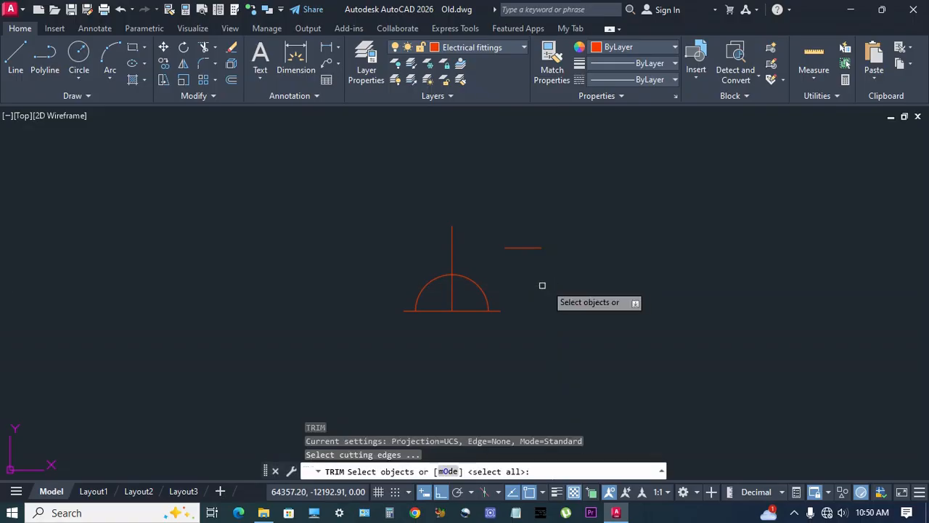
{"action": "key", "text": "Return"}
{"action": "left_click", "coordinate": [452, 300]}
{"action": "right_click", "coordinate": [517, 281]}
{"action": "left_click", "coordinate": [546, 292]}
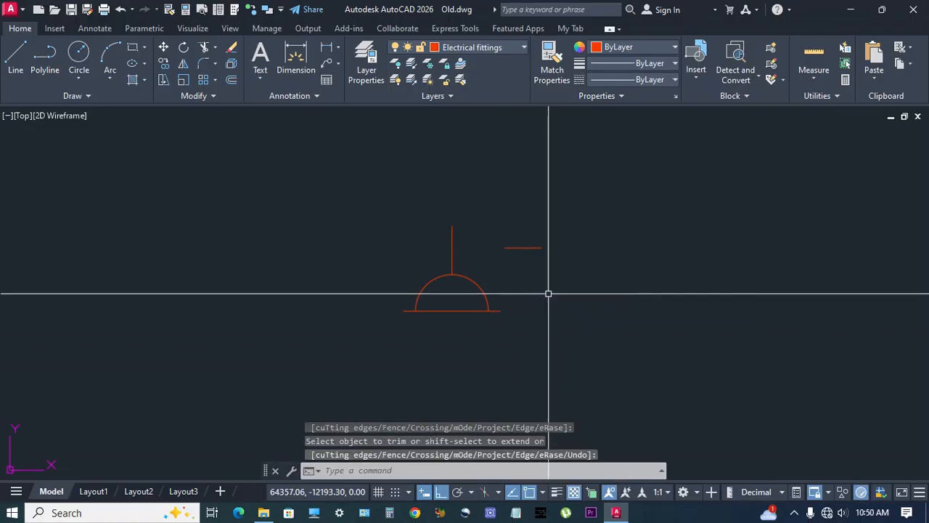
- Copy the separate horizontal line by its midpoint to 0.6 units above the top of the semicircle on the vertical line
{"action": "type", "text": "co"}
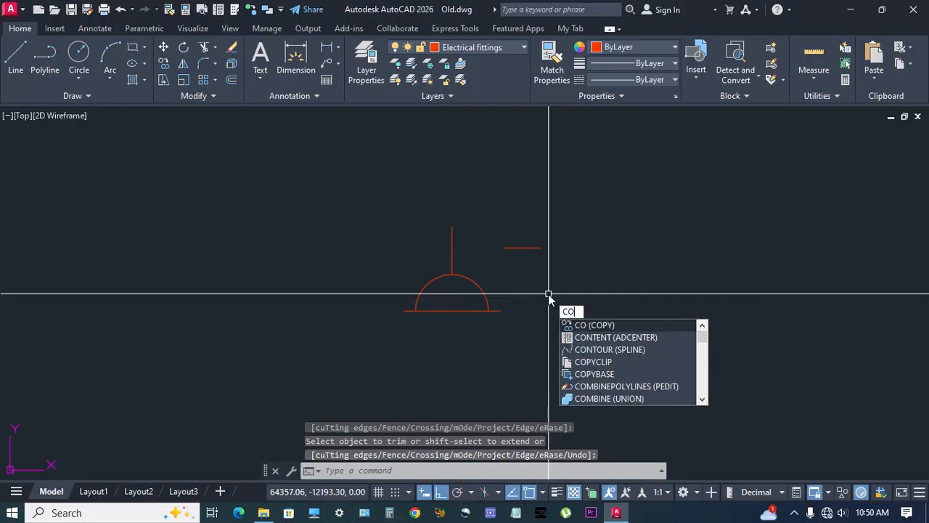
{"action": "key", "text": "Return"}
{"action": "left_click", "coordinate": [516, 247]}
{"action": "key", "text": "Return"}
{"action": "scroll", "coordinate": [520, 246], "scroll_direction": "up", "scroll_amount": 2}
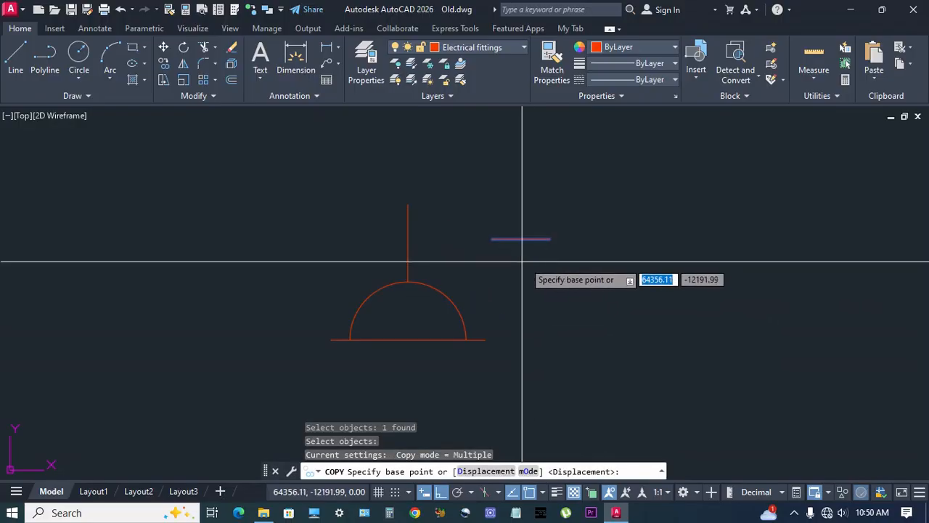
{"action": "left_click", "coordinate": [521, 238]}
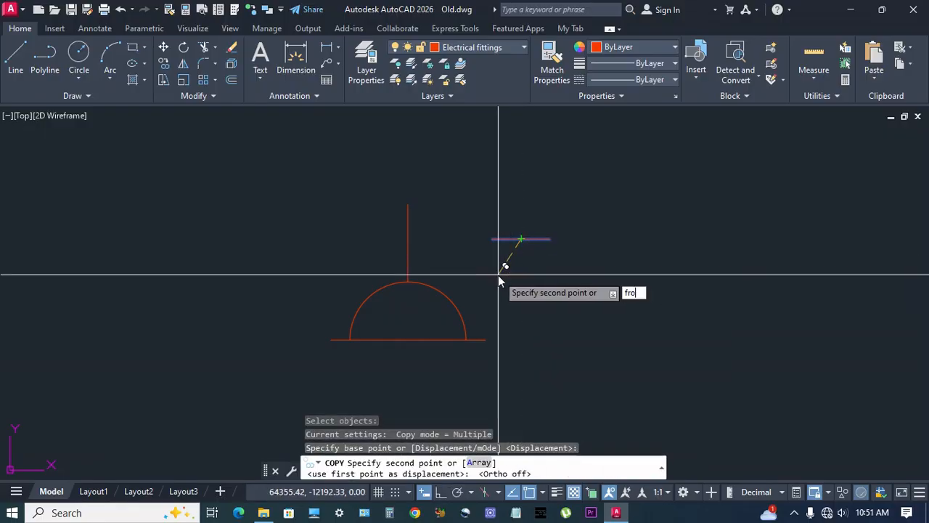
{"action": "type", "text": "from"}
{"action": "key", "text": "Return"}
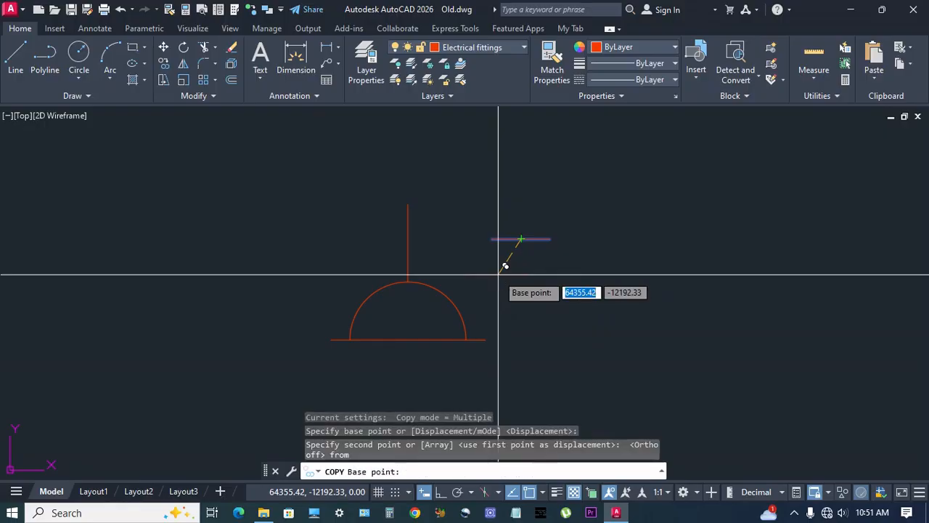
{"action": "scroll", "coordinate": [505, 266], "scroll_direction": "up", "scroll_amount": 4}
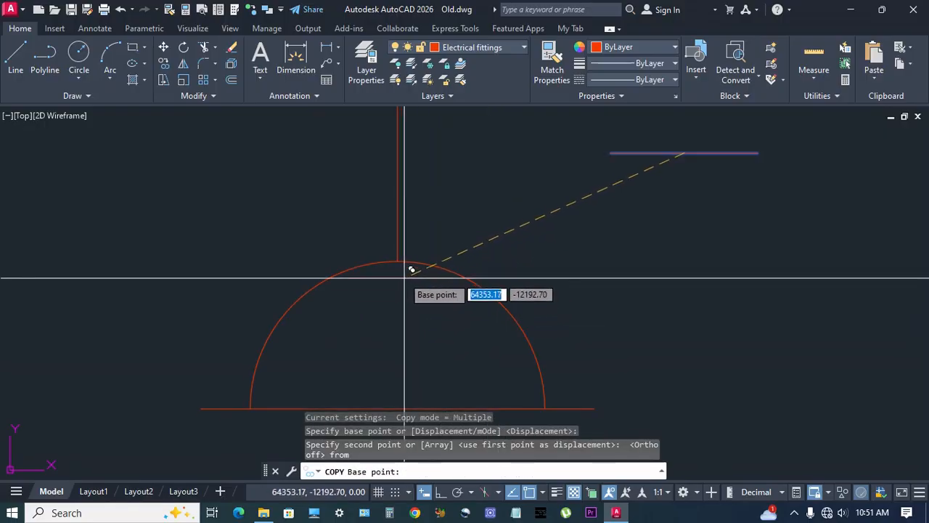
{"action": "left_click", "coordinate": [398, 261]}
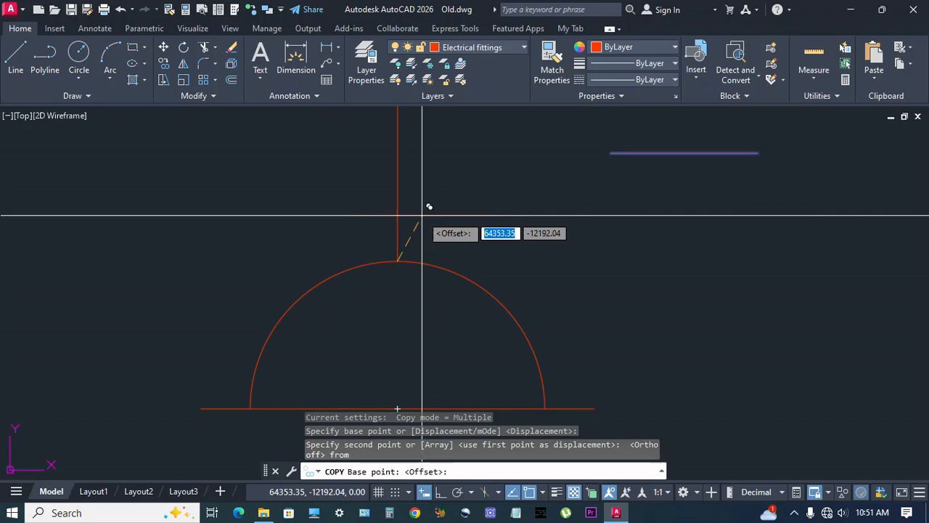
{"action": "key", "text": "F8"}
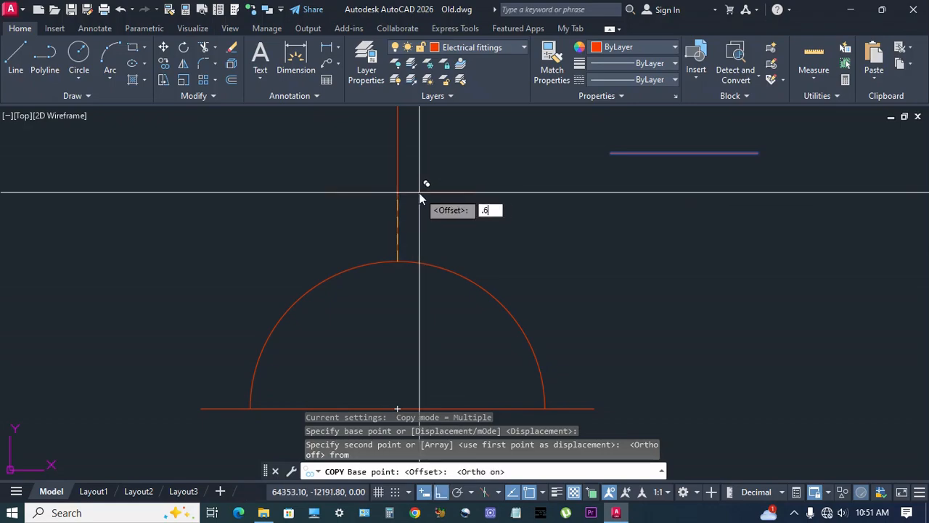
{"action": "key", "text": "Return"}
- Place a second copy of the horizontal line 0.6 units above the first copy
{"action": "middle_click_drag", "start_coordinate": [454, 166], "coordinate": [440, 240]}
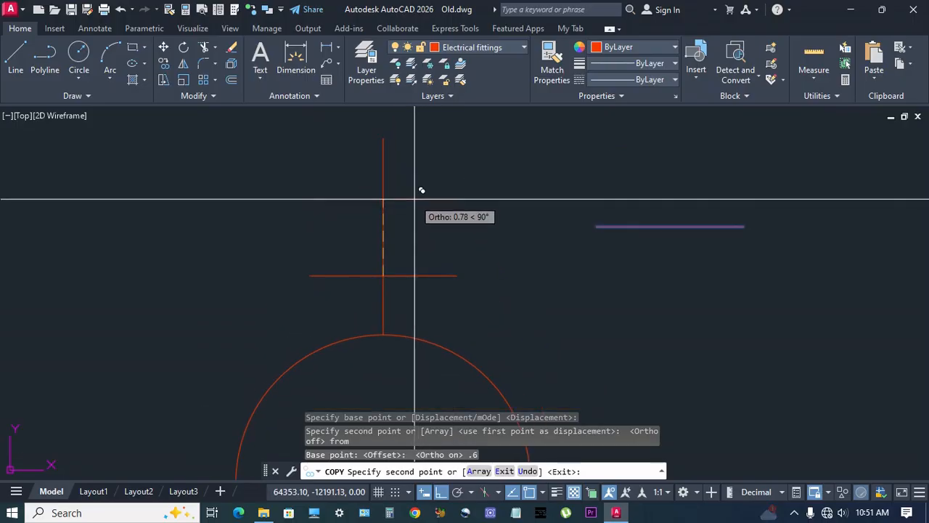
{"action": "type", "text": ".6"}
{"action": "key", "text": "Return"}
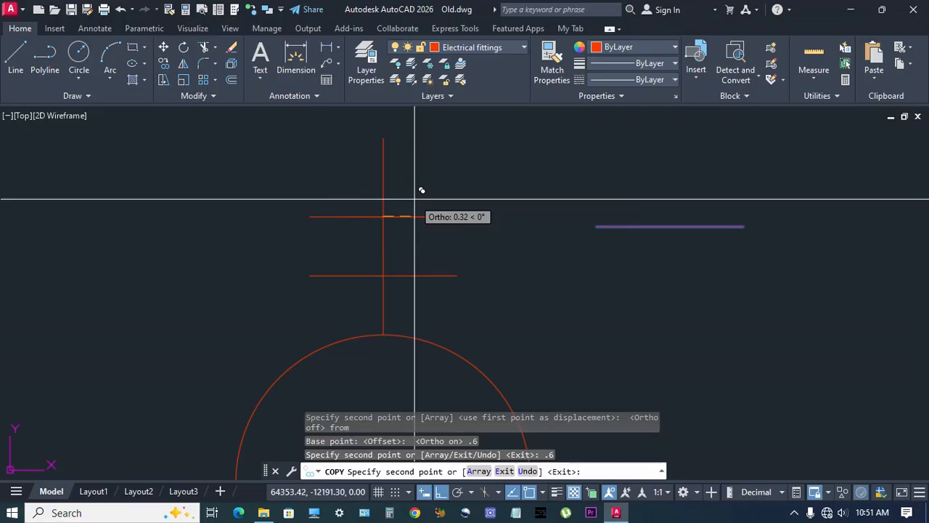
{"action": "key", "text": "Escape"}
- Erase the original horizontal line beside the socket symbol
{"action": "scroll", "coordinate": [442, 223], "scroll_direction": "down", "scroll_amount": 4}
{"action": "left_click", "coordinate": [552, 273]}
{"action": "left_click", "coordinate": [529, 196]}
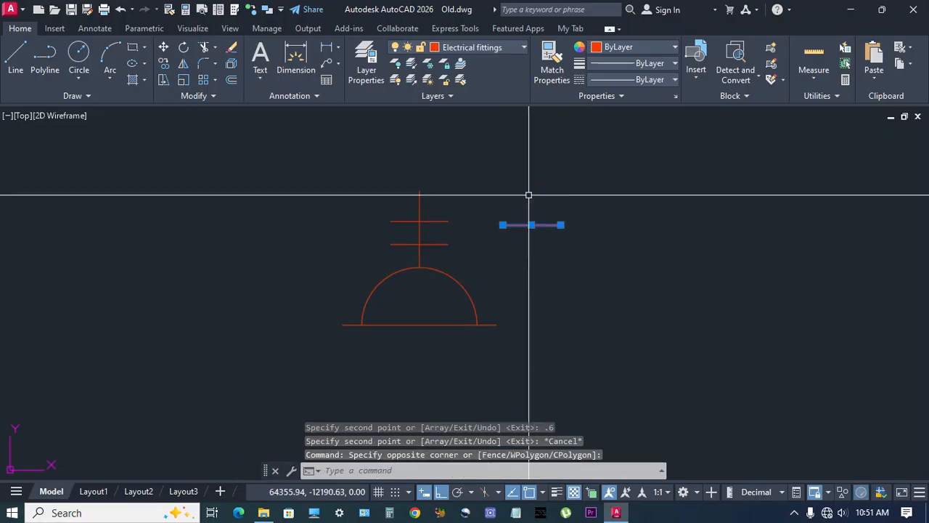
{"action": "type", "text": "e"}
{"action": "key", "text": "Return"}
{"action": "middle_click_drag", "start_coordinate": [510, 272], "coordinate": [527, 281]}
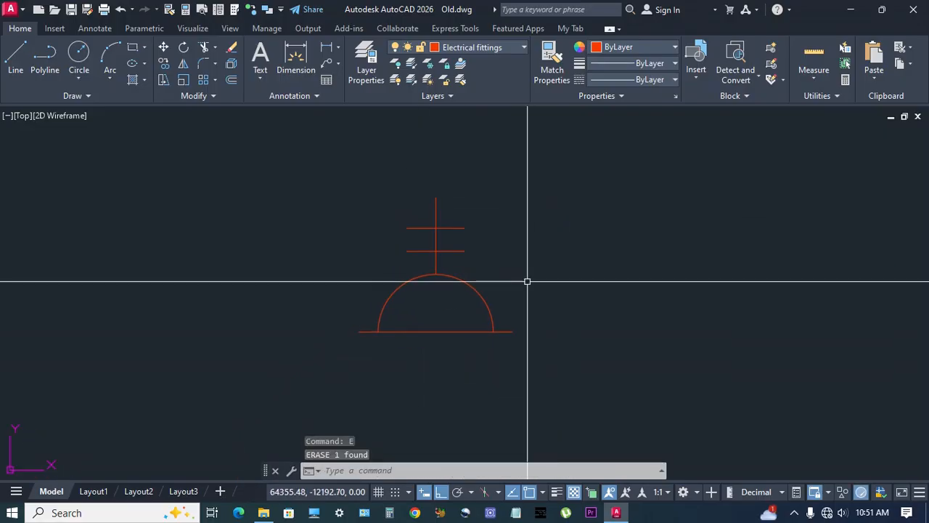
- Fill the semicircle with a solid hatch
{"action": "type", "text": "h"}
{"action": "key", "text": "Return"}
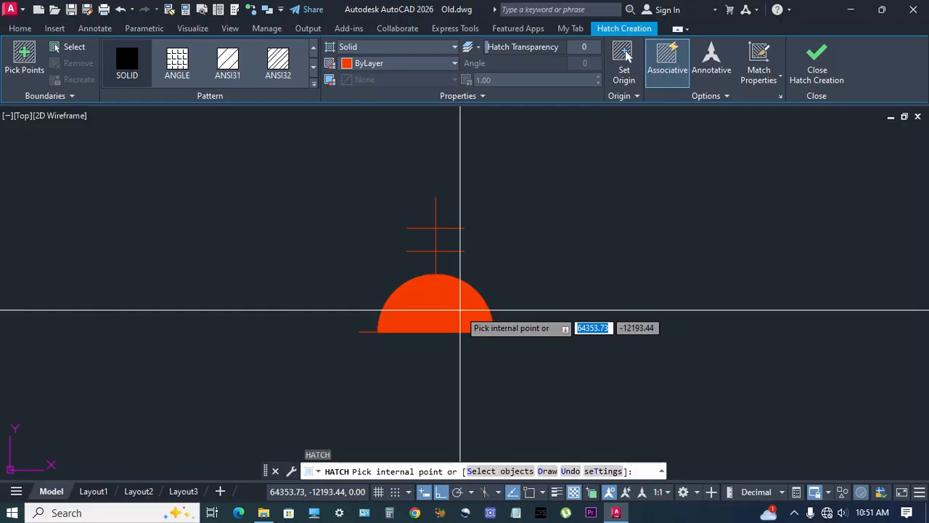
{"action": "left_click", "coordinate": [460, 310]}
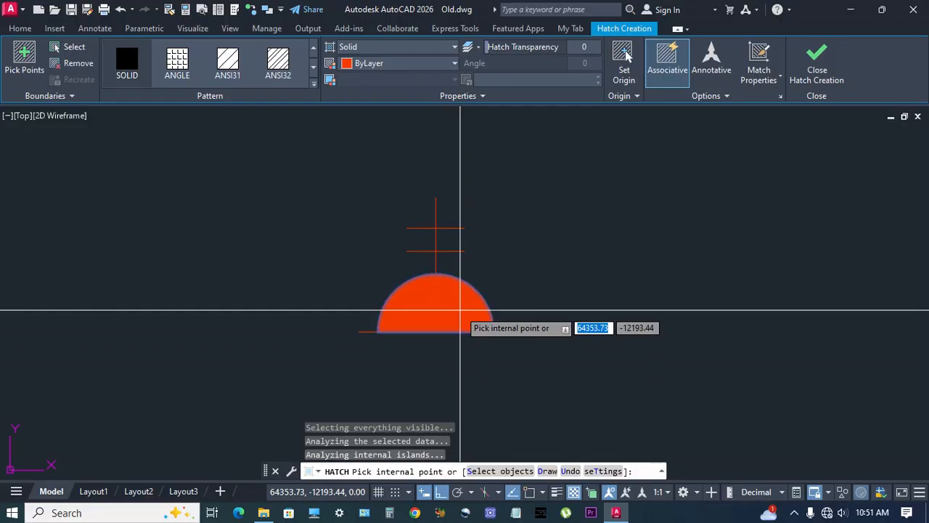
{"action": "key", "text": "Return"}
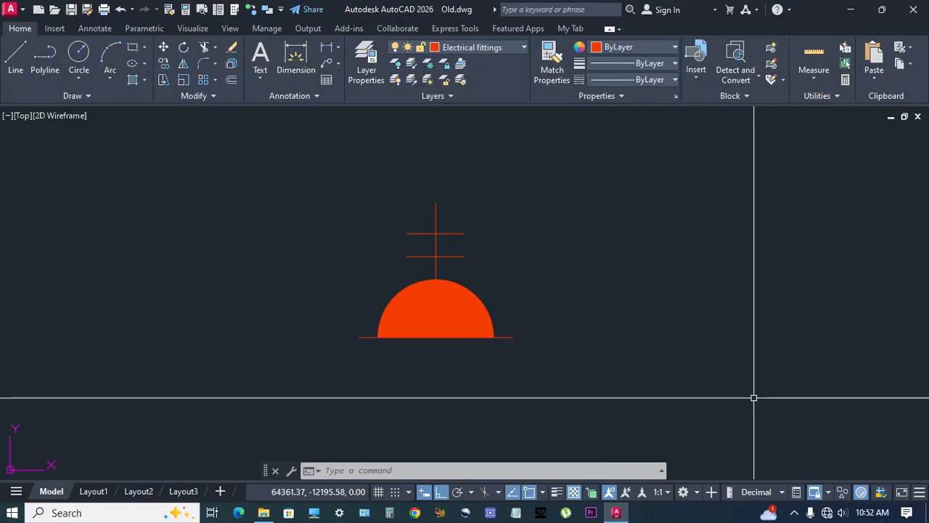
- Define a block named Socket from all the lines, the arc and the hatch of the symbol
{"action": "key", "text": "Return"}
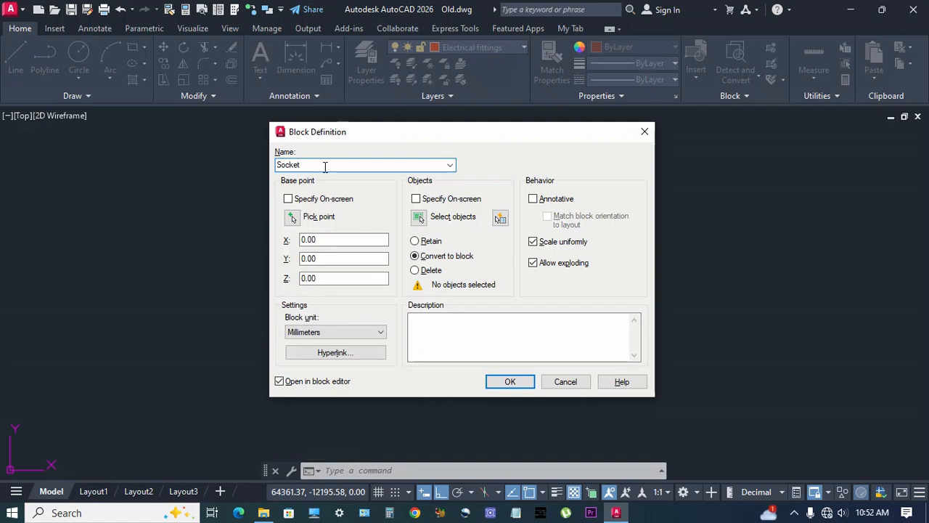
{"action": "left_click", "coordinate": [420, 220]}
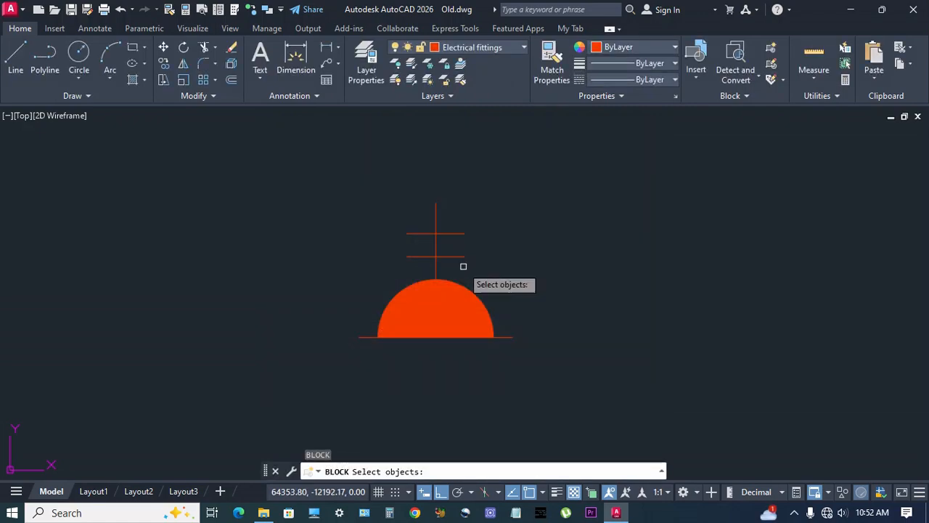
{"action": "left_click", "coordinate": [314, 167]}
{"action": "left_click", "coordinate": [535, 356]}
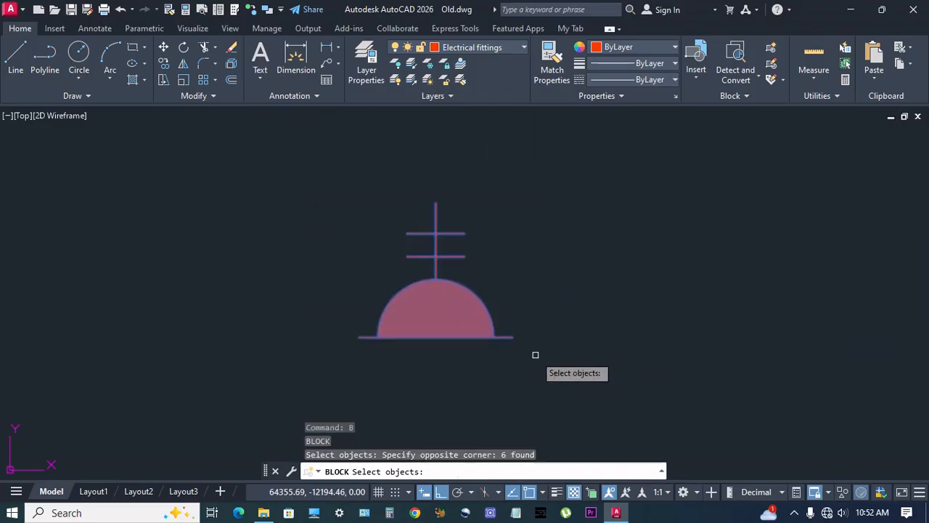
{"action": "key", "text": "Return"}
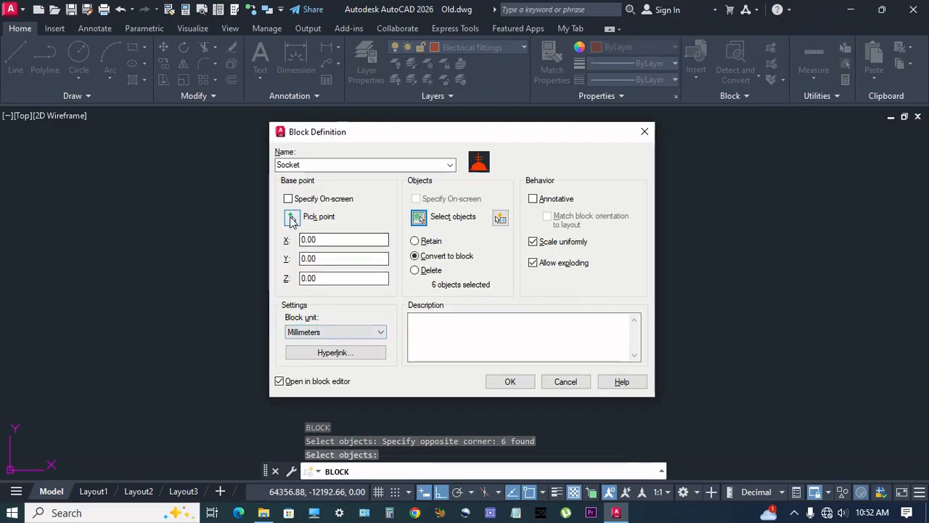
- Set the block's base point at the base line's midpoint and create it as annotative, without uniform scaling, opening it in the block editor
{"action": "left_click", "coordinate": [292, 217]}
{"action": "left_click", "coordinate": [436, 336]}
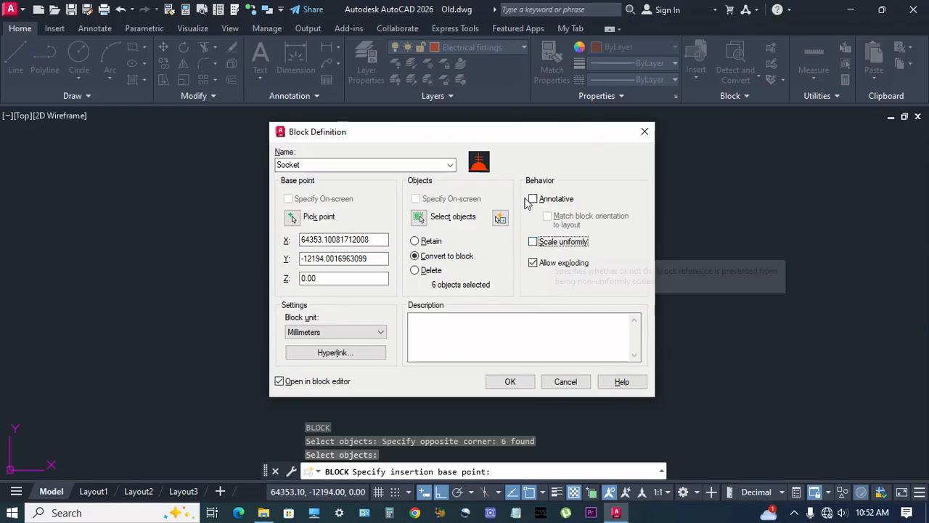
{"action": "left_click", "coordinate": [534, 200]}
{"action": "left_click", "coordinate": [517, 385]}
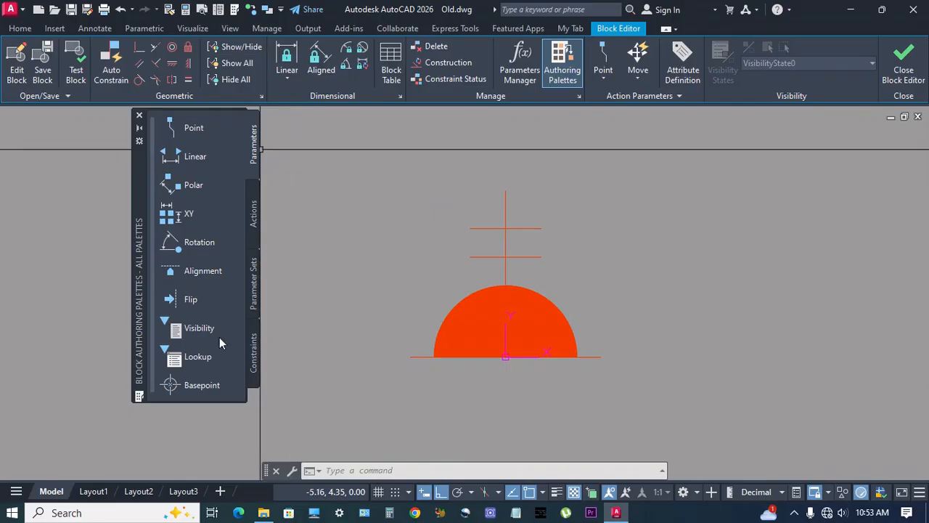
- Place a basepoint parameter at the base line's midpoint and draw a 0.3-unit line straight down from it
{"action": "left_click", "coordinate": [198, 392]}
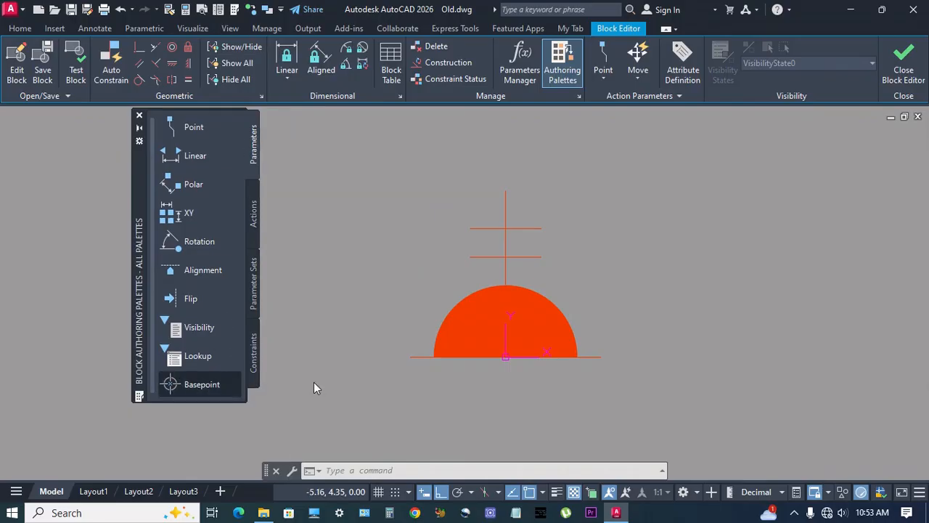
{"action": "left_click", "coordinate": [506, 363]}
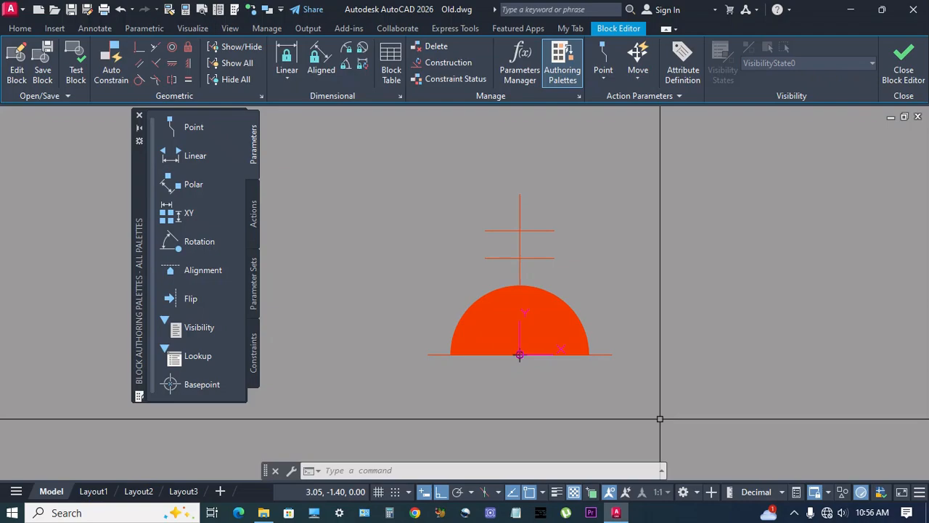
{"action": "type", "text": "l"}
{"action": "key", "text": "Return"}
{"action": "scroll", "coordinate": [541, 373], "scroll_direction": "up", "scroll_amount": 4}
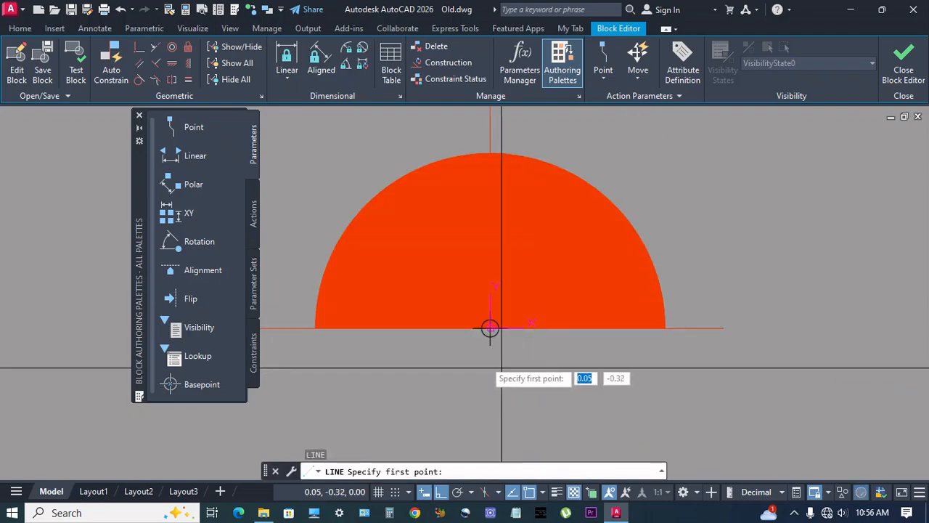
{"action": "left_click", "coordinate": [490, 328]}
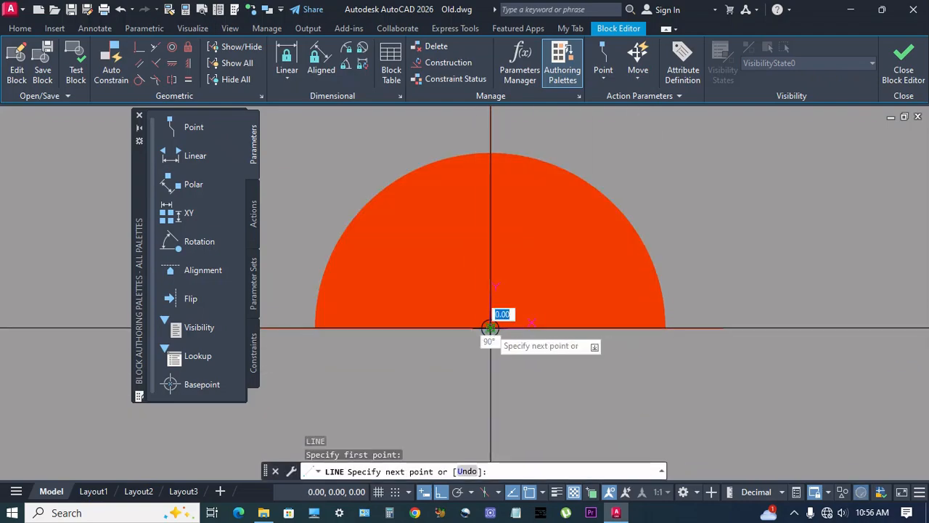
{"action": "scroll", "coordinate": [493, 319], "scroll_direction": "up", "scroll_amount": 2}
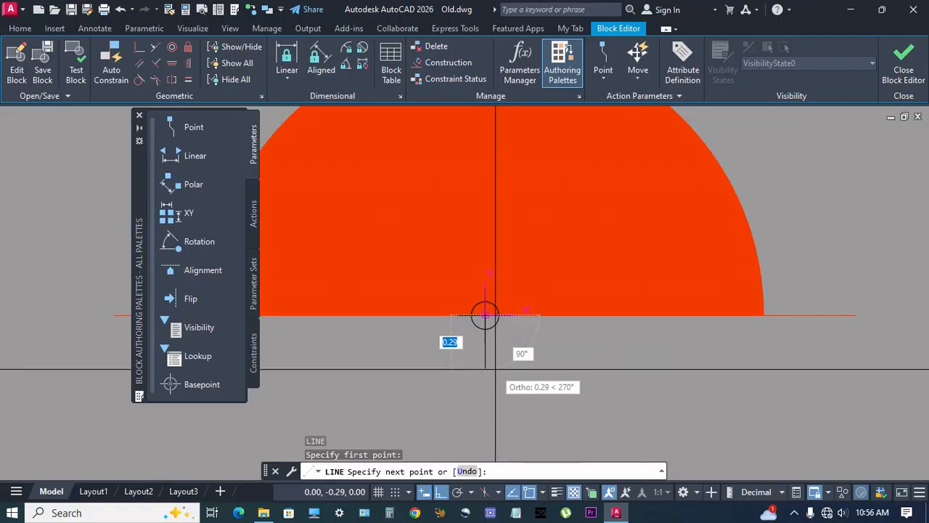
{"action": "type", "text": ".3"}
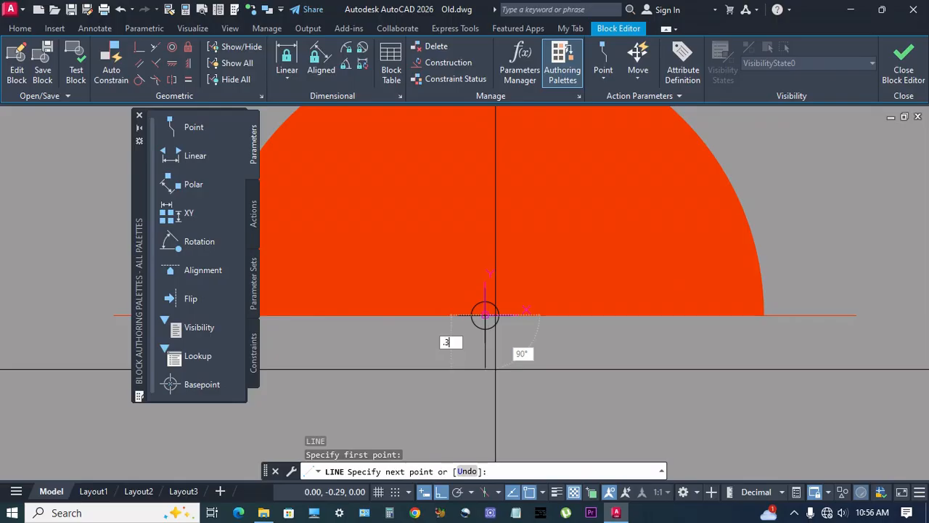
{"action": "key", "text": "Return"}
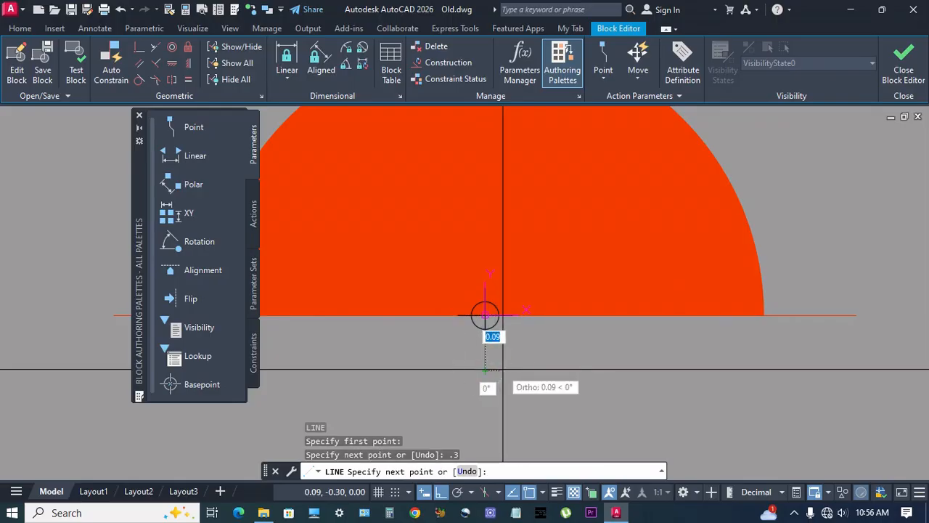
{"action": "key", "text": "Return"}
{"action": "scroll", "coordinate": [530, 357], "scroll_direction": "down", "scroll_amount": 2}
{"action": "middle_click_drag", "start_coordinate": [531, 356], "coordinate": [555, 336]}
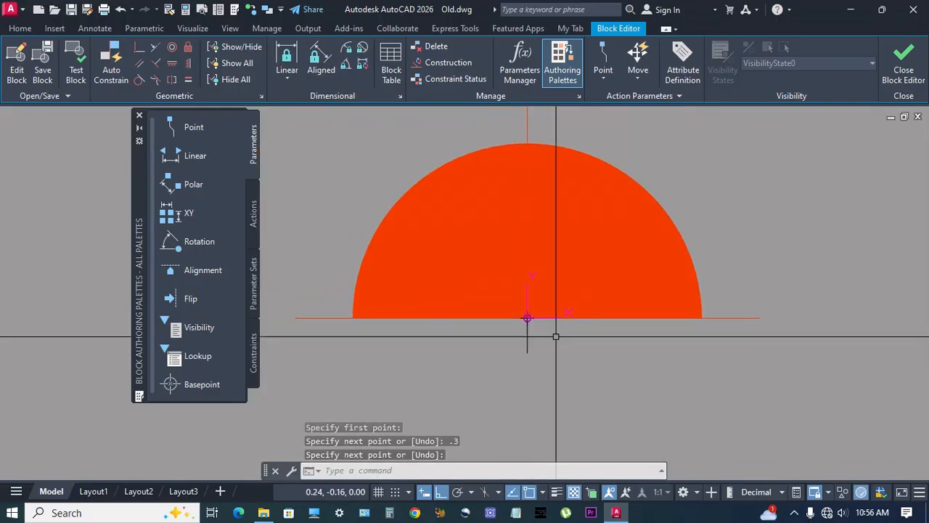
- Convert the short vertical line below the base line to construction geometry
{"action": "left_click", "coordinate": [448, 62]}
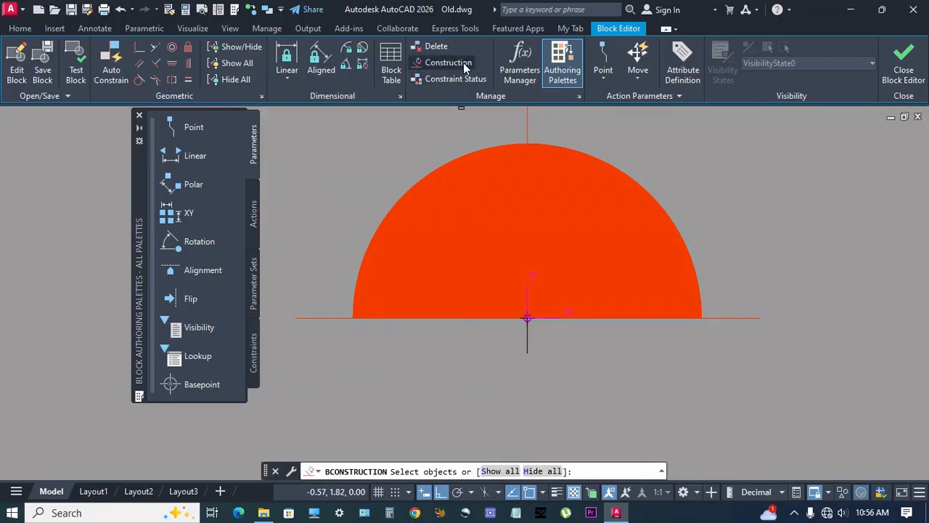
{"action": "left_click", "coordinate": [528, 342]}
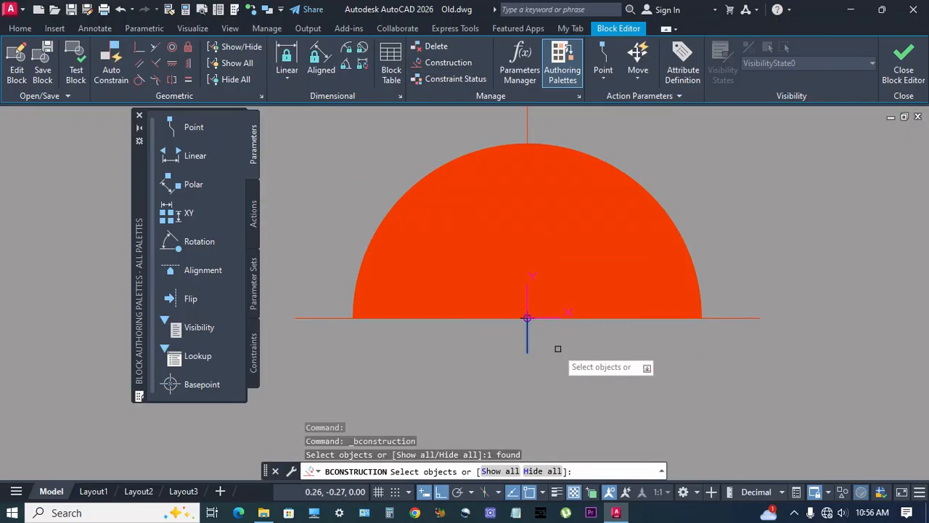
{"action": "right_click", "coordinate": [559, 351]}
{"action": "left_click", "coordinate": [585, 359]}
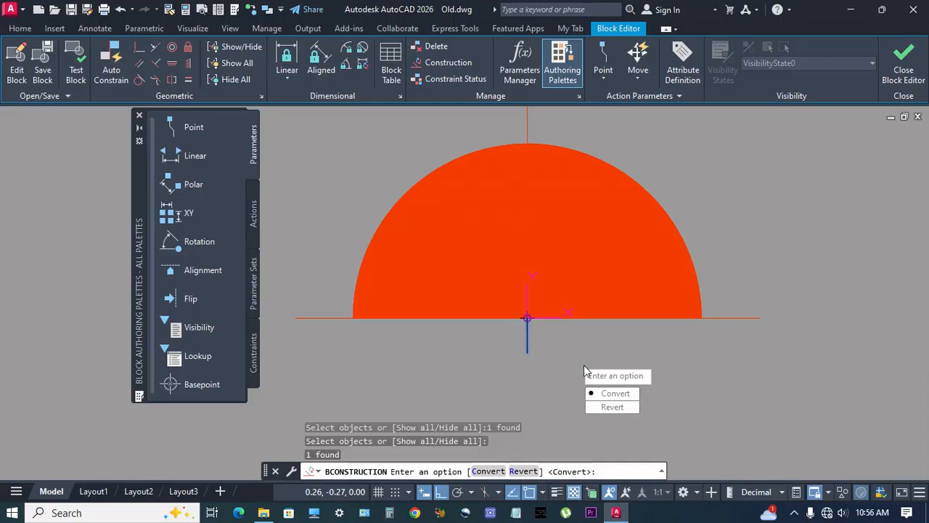
{"action": "left_click", "coordinate": [613, 394]}
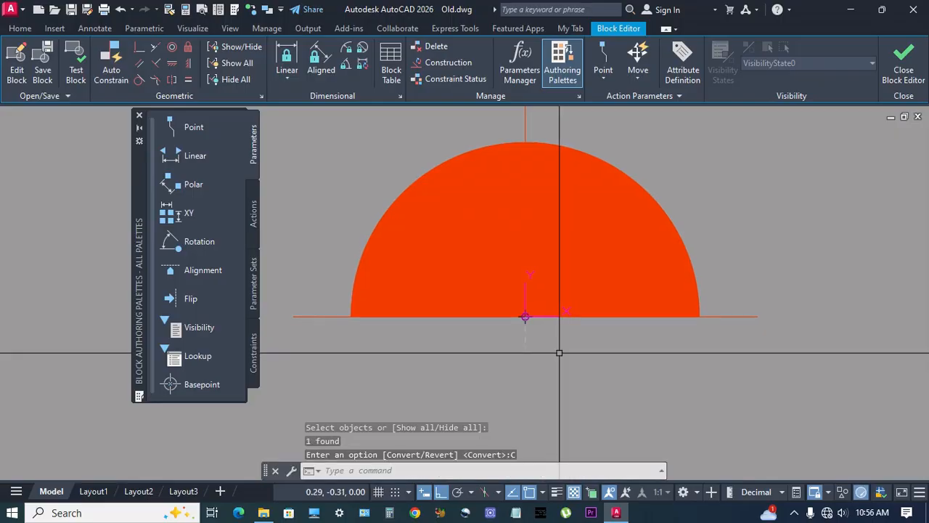
- Add a perpendicular alignment parameter at the lower end of the construction line, with a horizontal alignment direction
{"action": "left_click", "coordinate": [198, 272]}
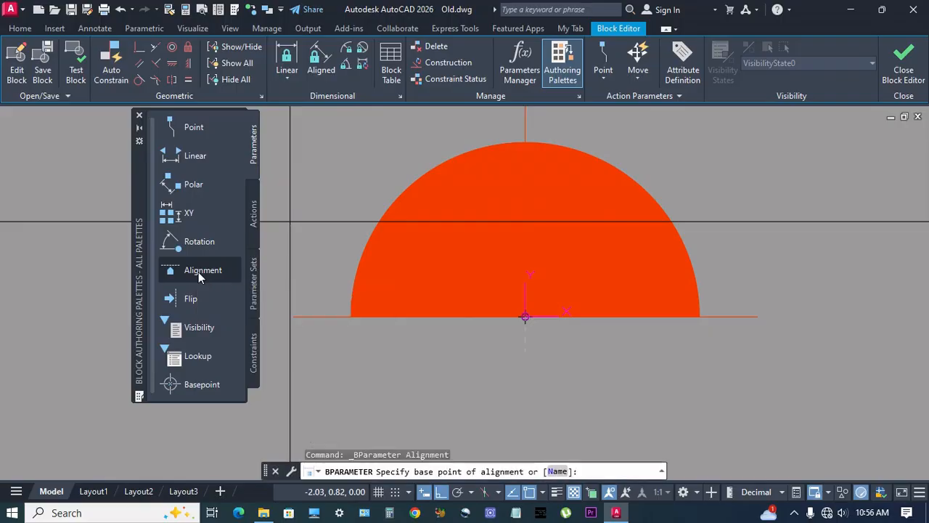
{"action": "left_click", "coordinate": [525, 351]}
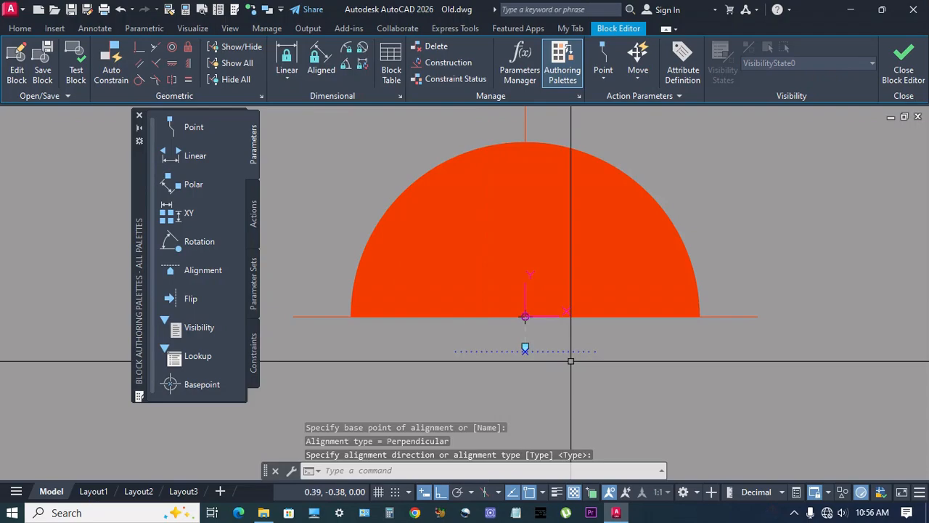
{"action": "scroll", "coordinate": [521, 360], "scroll_direction": "down", "scroll_amount": 4}
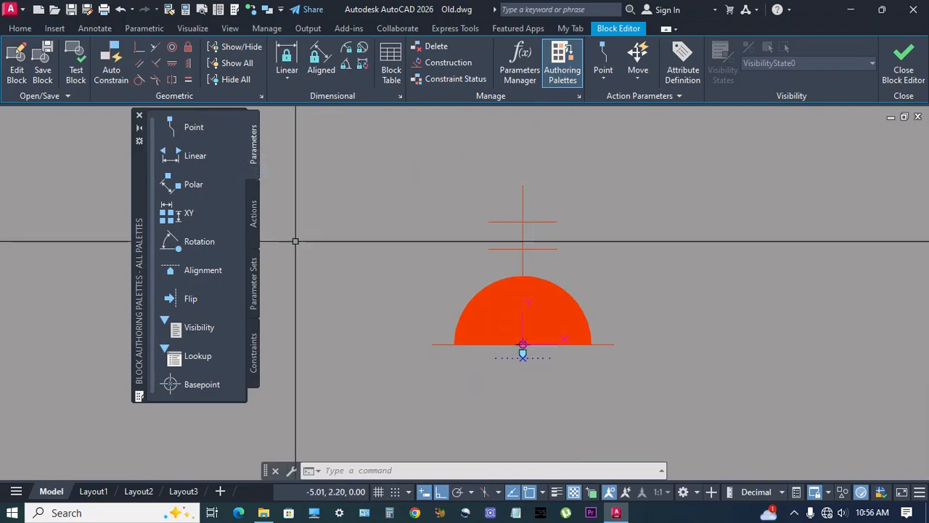
- Place a visibility parameter beside the left end of the base line and rename its initial visibility state to 5A
{"action": "left_click", "coordinate": [200, 327]}
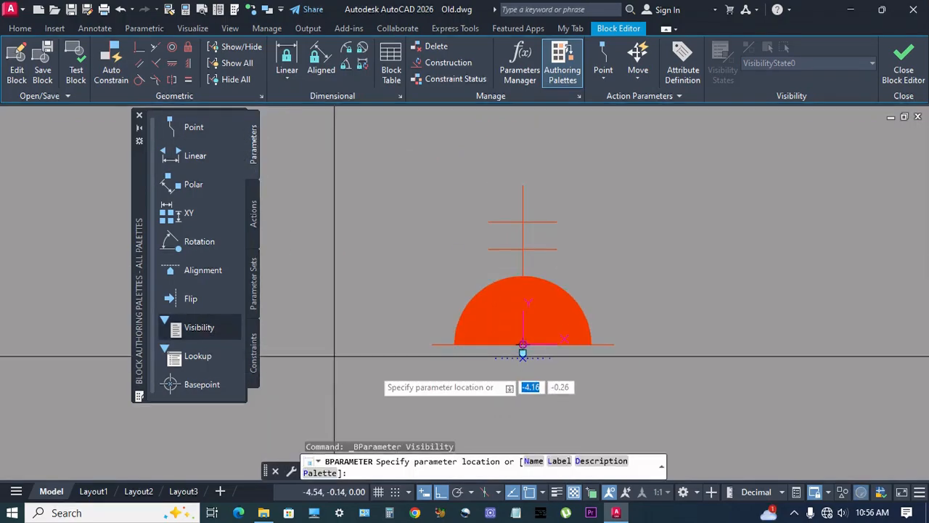
{"action": "left_click", "coordinate": [384, 343]}
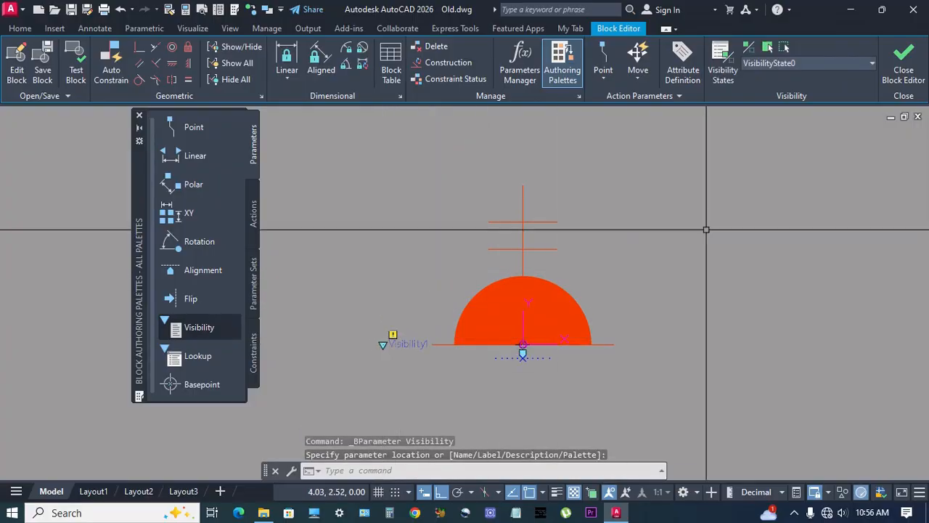
{"action": "left_click", "coordinate": [723, 74]}
{"action": "left_click", "coordinate": [835, 298]}
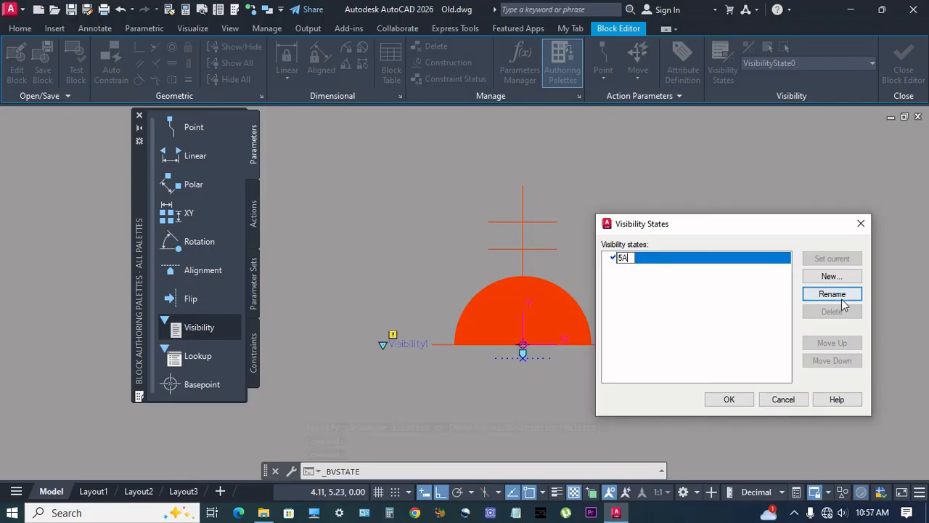
{"action": "type", "text": "5A"}
{"action": "key", "text": "Return"}
- Add the visibility states 13A, 15A and UPS, leaving the visibility of existing objects unchanged in each
{"action": "left_click", "coordinate": [831, 276]}
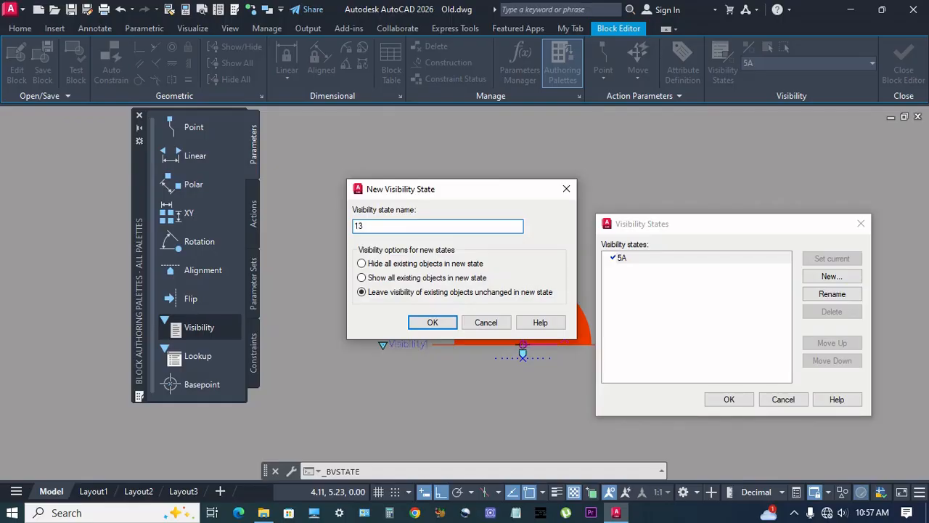
{"action": "key", "text": "Return"}
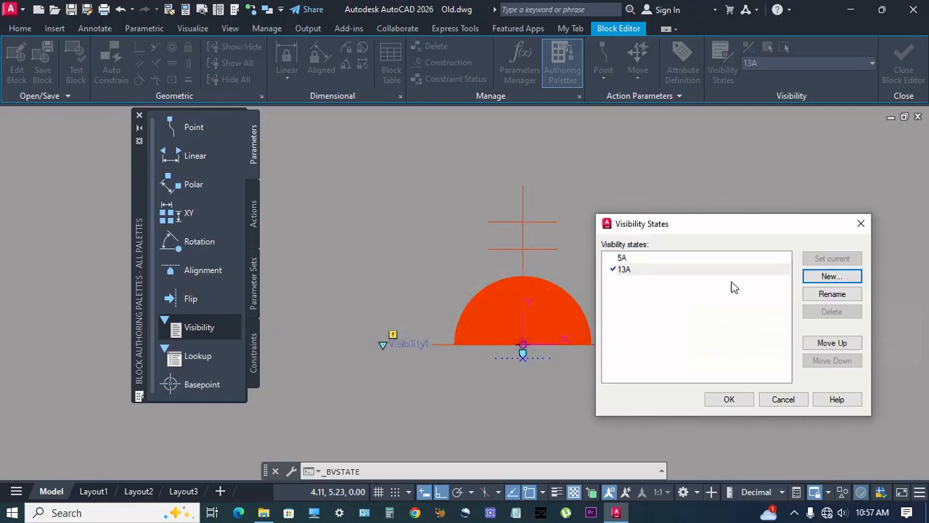
{"action": "left_click", "coordinate": [832, 276]}
{"action": "type", "text": "15A"}
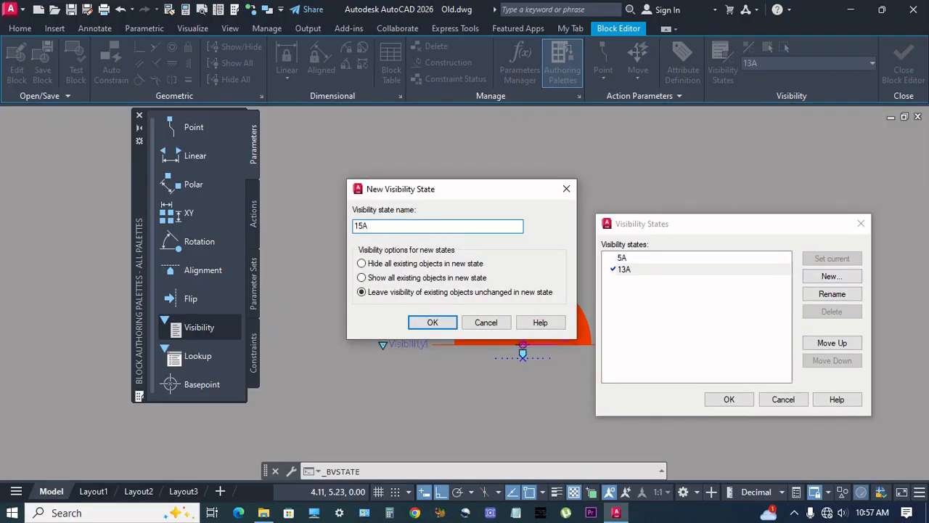
{"action": "key", "text": "Return"}
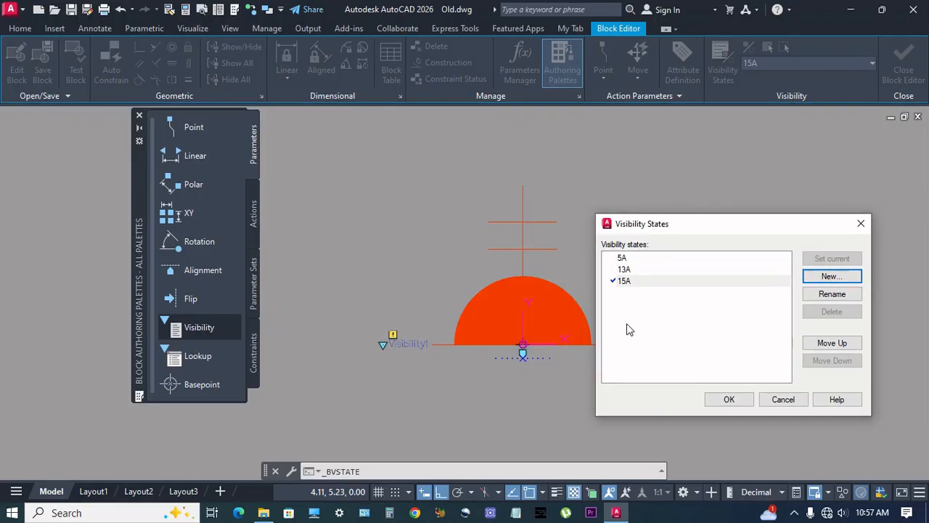
{"action": "left_click", "coordinate": [831, 276]}
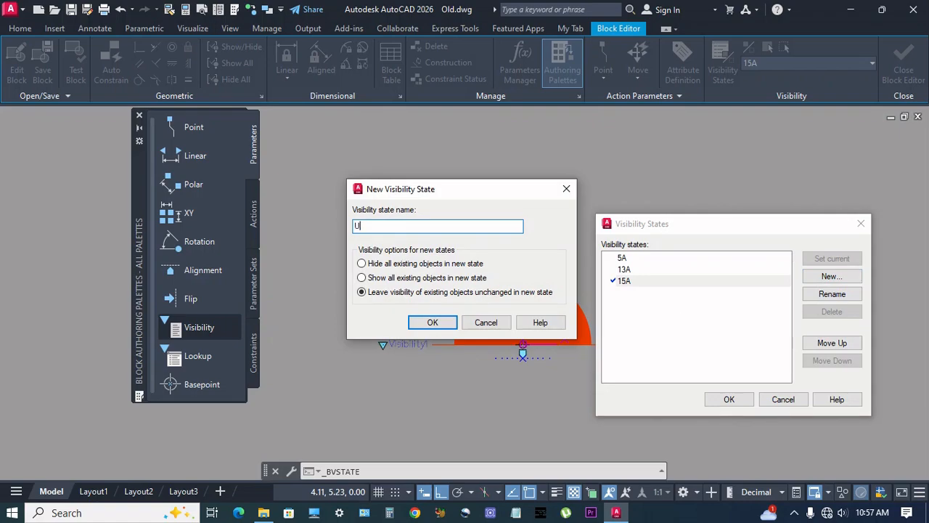
{"action": "type", "text": "UPS"}
{"action": "left_click", "coordinate": [429, 324]}
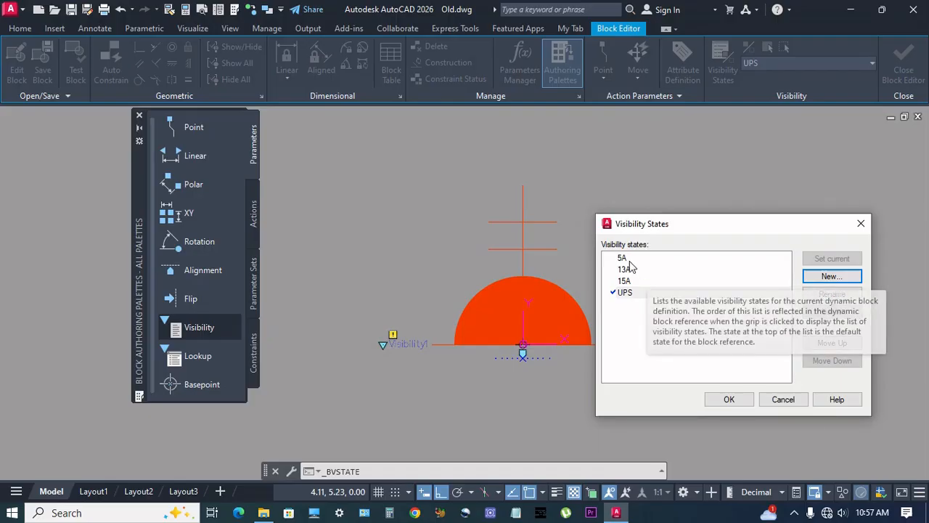
- Make 5A the current visibility state and hide the semicircle's solid hatch and the upper crossbar in it
{"action": "left_click", "coordinate": [641, 260]}
{"action": "left_click", "coordinate": [833, 259]}
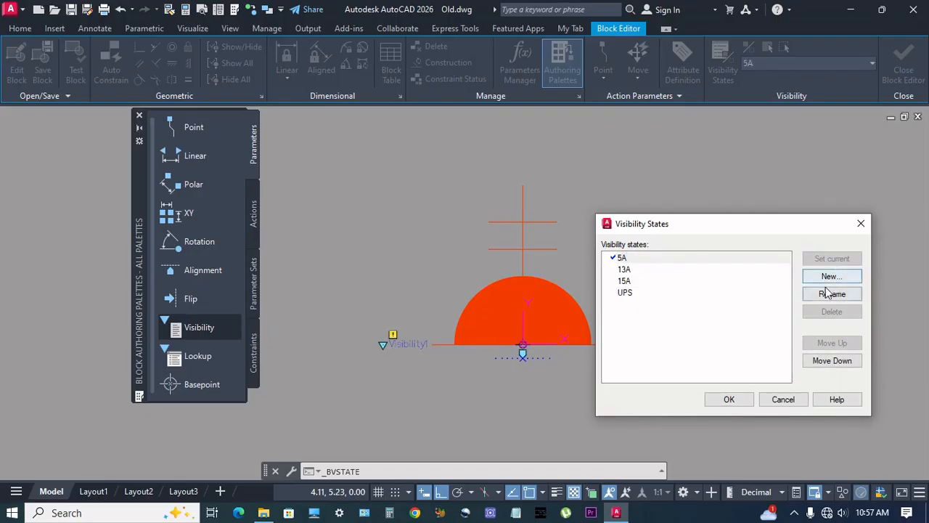
{"action": "left_click", "coordinate": [729, 400]}
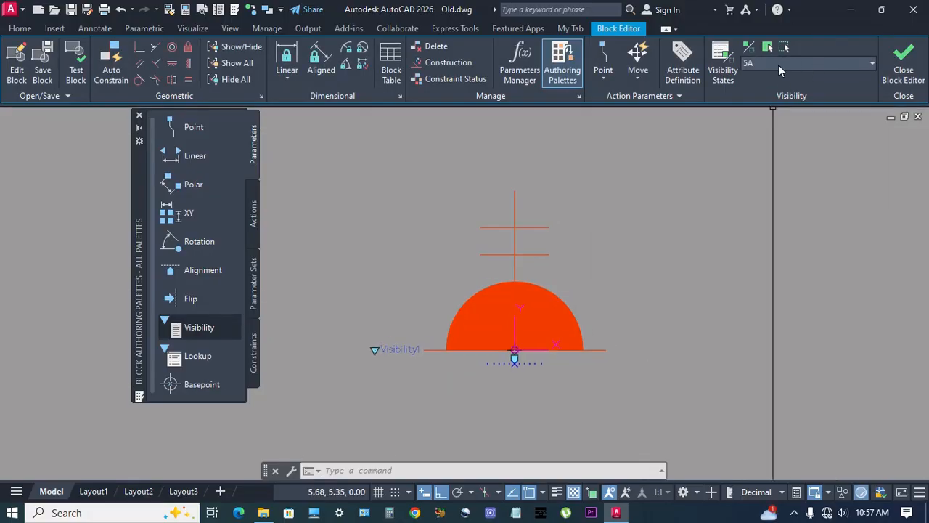
{"action": "left_click", "coordinate": [785, 47]}
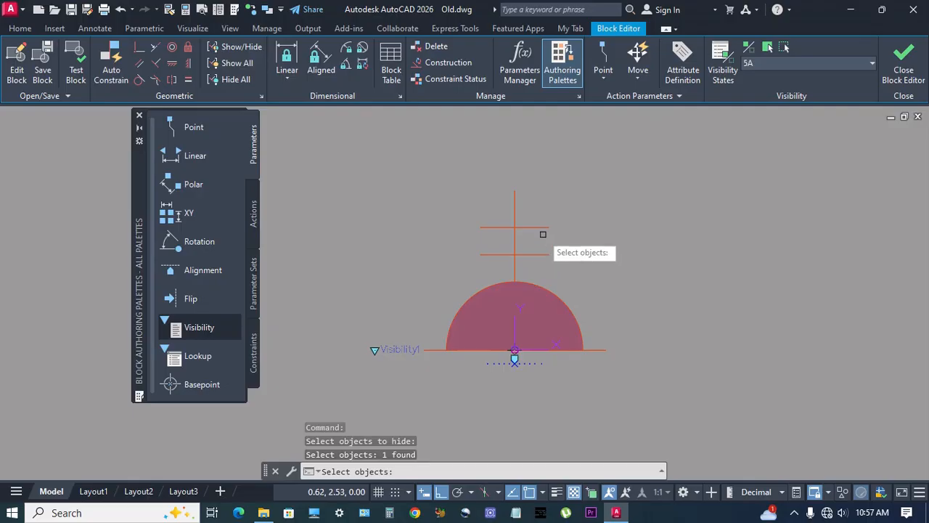
{"action": "key", "text": "Return"}
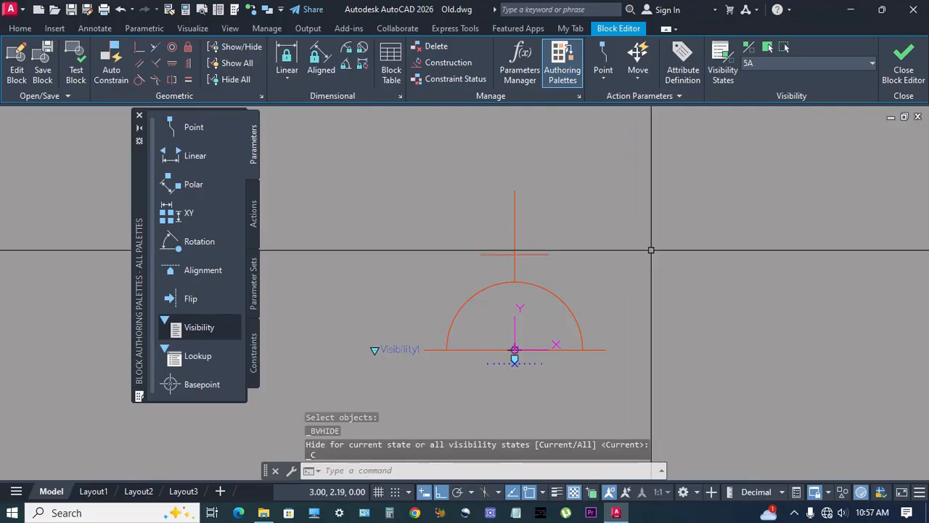
- Switch to the 13A visibility state and hide only the semicircle's solid hatch in it
{"action": "left_click", "coordinate": [828, 64]}
{"action": "left_click", "coordinate": [791, 91]}
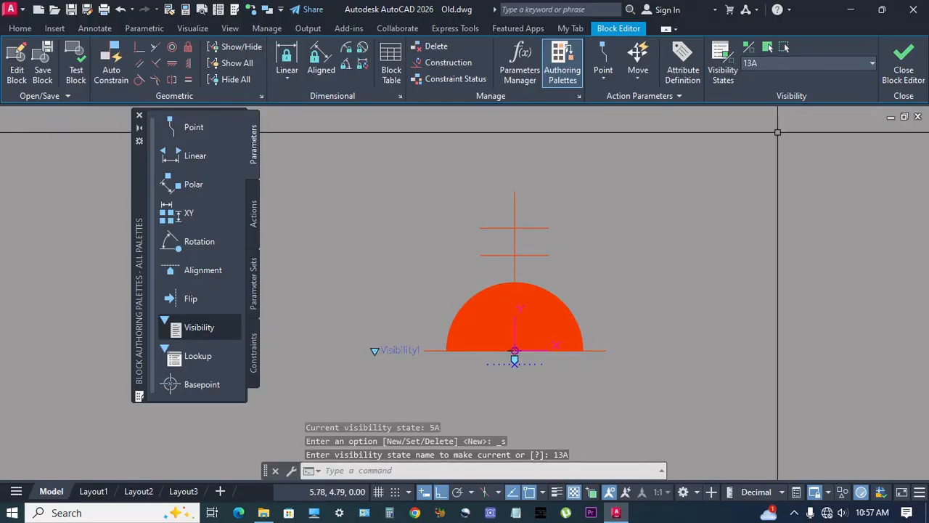
{"action": "left_click", "coordinate": [786, 50]}
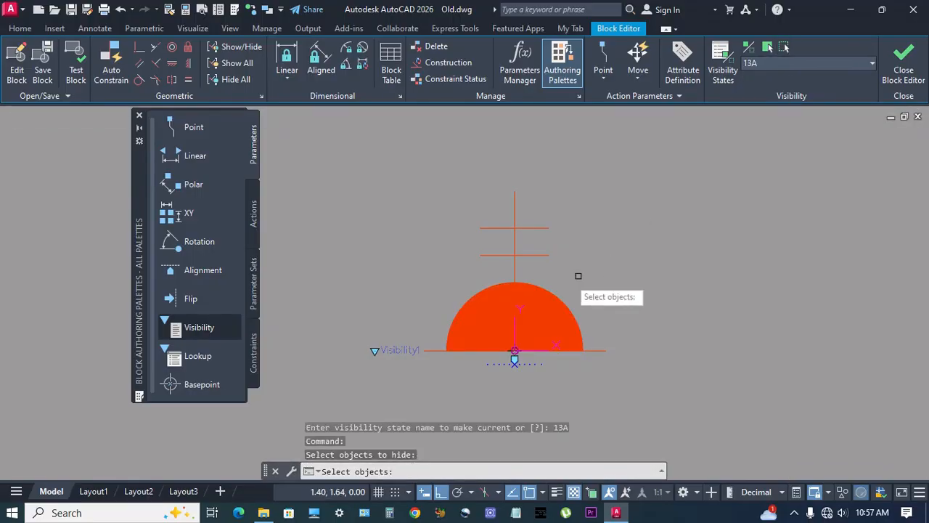
{"action": "left_click", "coordinate": [541, 313]}
{"action": "key", "text": "Return"}
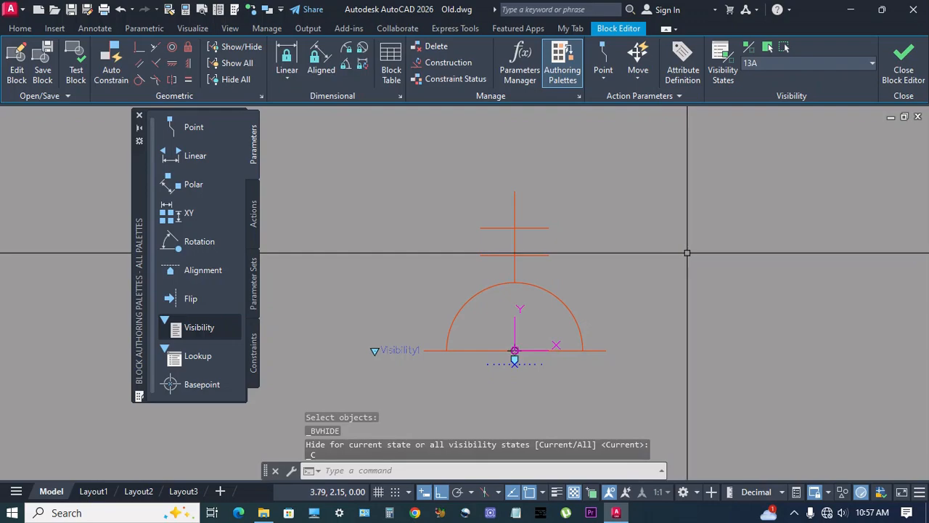
- Switch to the 15A visibility state and hide only the upper crossbar in it
{"action": "left_click", "coordinate": [806, 67]}
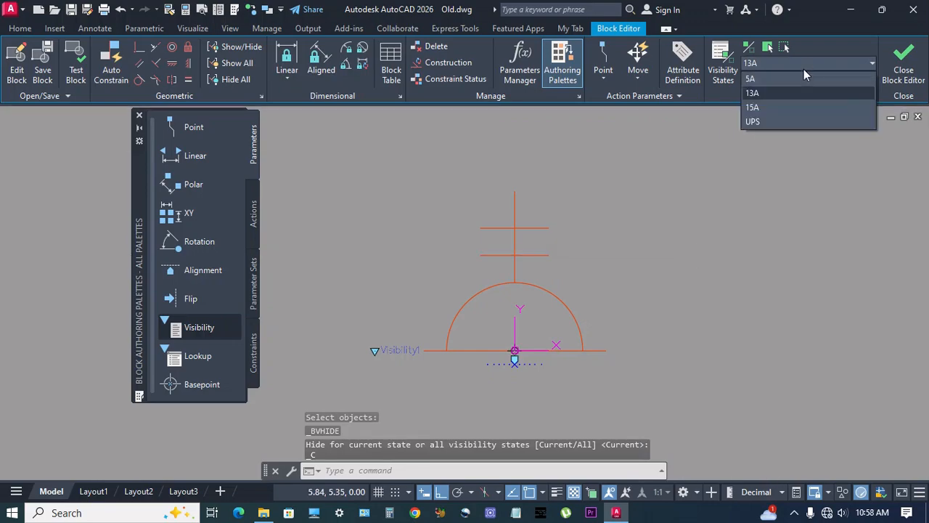
{"action": "left_click", "coordinate": [785, 107]}
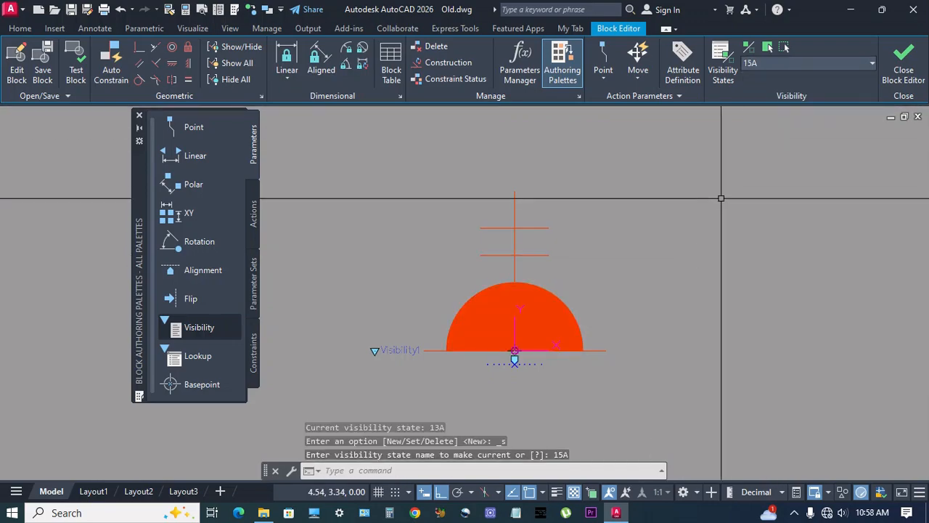
{"action": "left_click", "coordinate": [786, 48]}
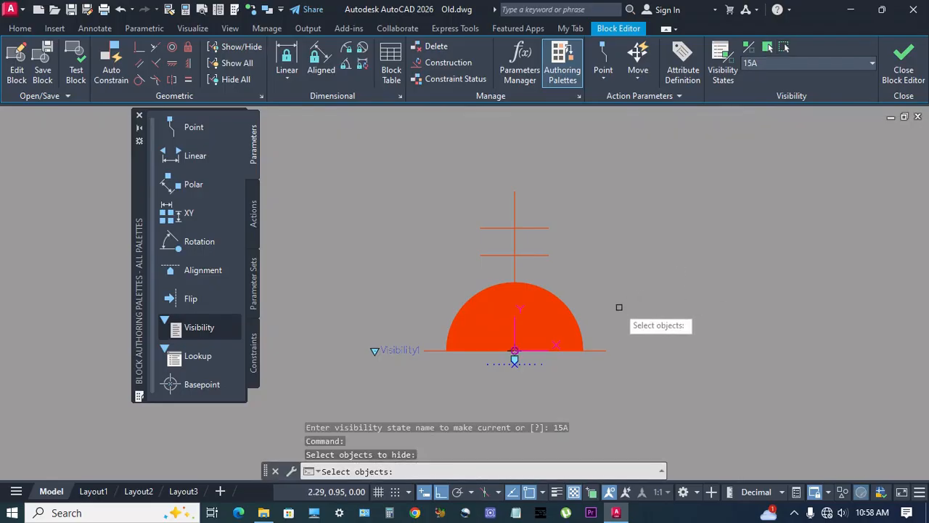
{"action": "left_click", "coordinate": [544, 229]}
{"action": "key", "text": "Return"}
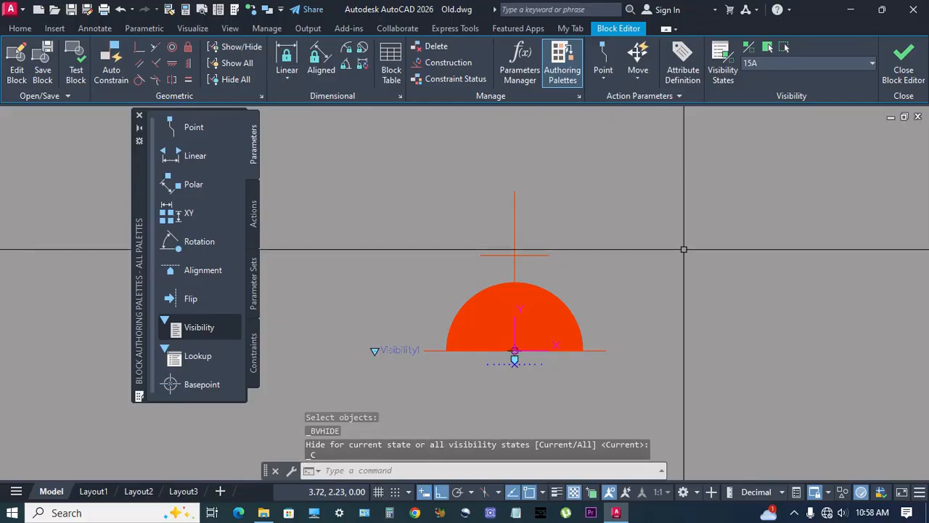
- Switch to the UPS visibility state with all geometry shown, and close the block editor, saving the changes to Socket
{"action": "left_click", "coordinate": [825, 66]}
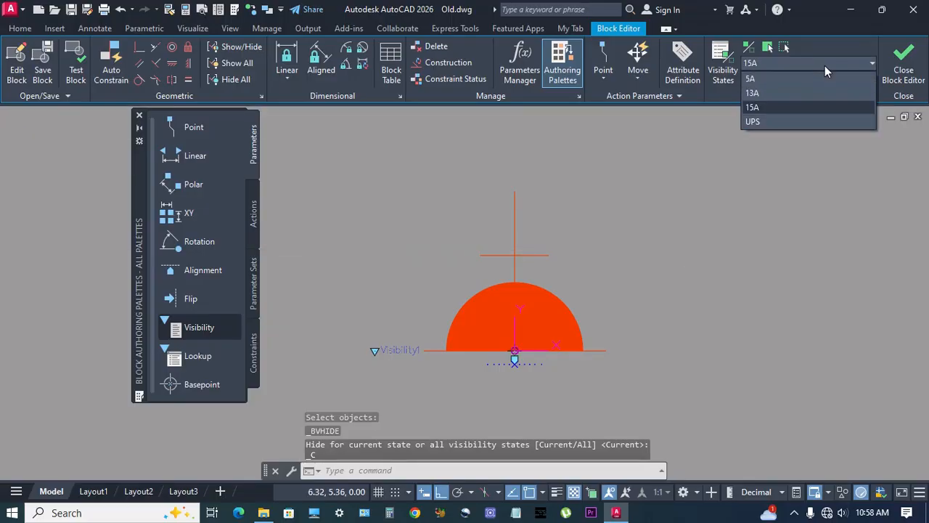
{"action": "left_click", "coordinate": [777, 118]}
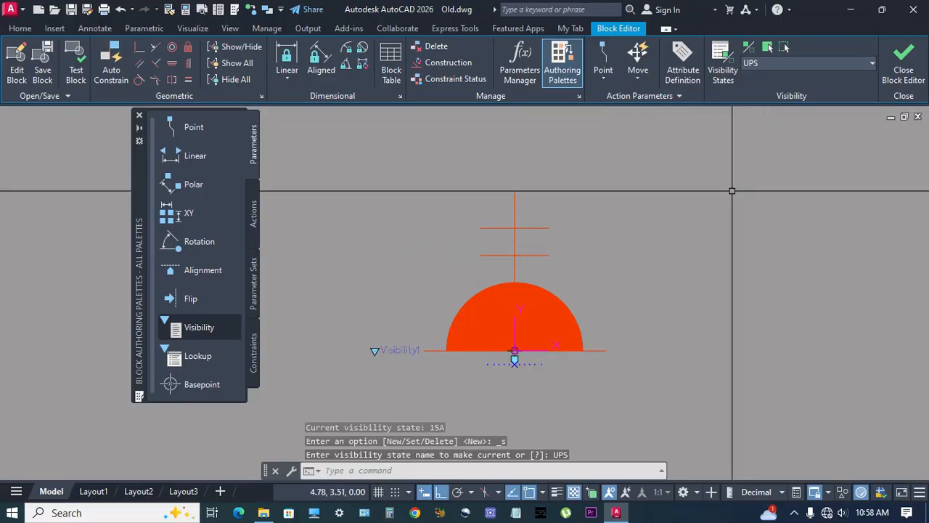
{"action": "middle_click_drag", "start_coordinate": [609, 283], "coordinate": [609, 273]}
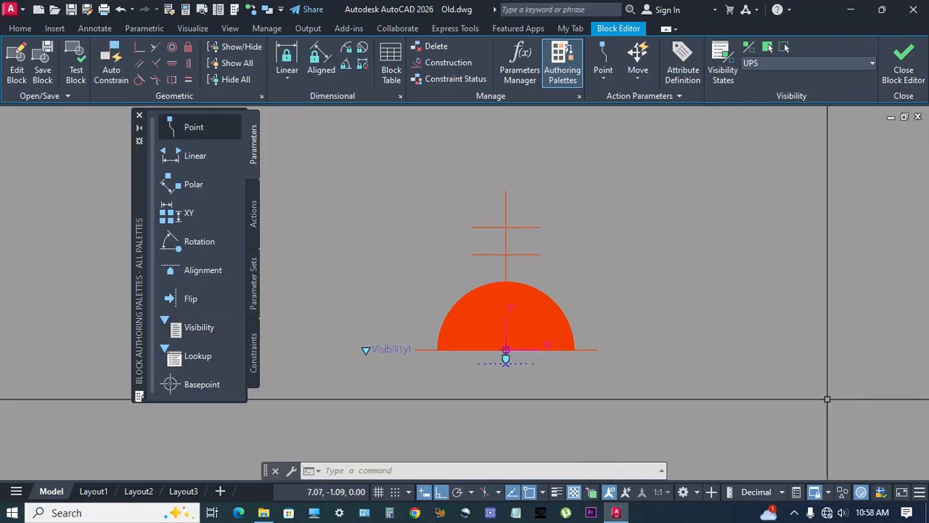
{"action": "left_click", "coordinate": [904, 72]}
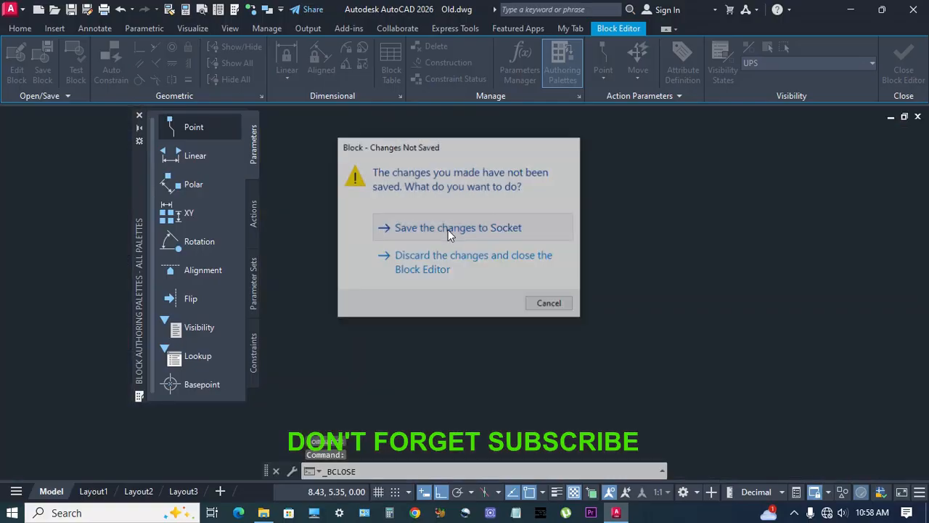
{"action": "left_click", "coordinate": [448, 230]}
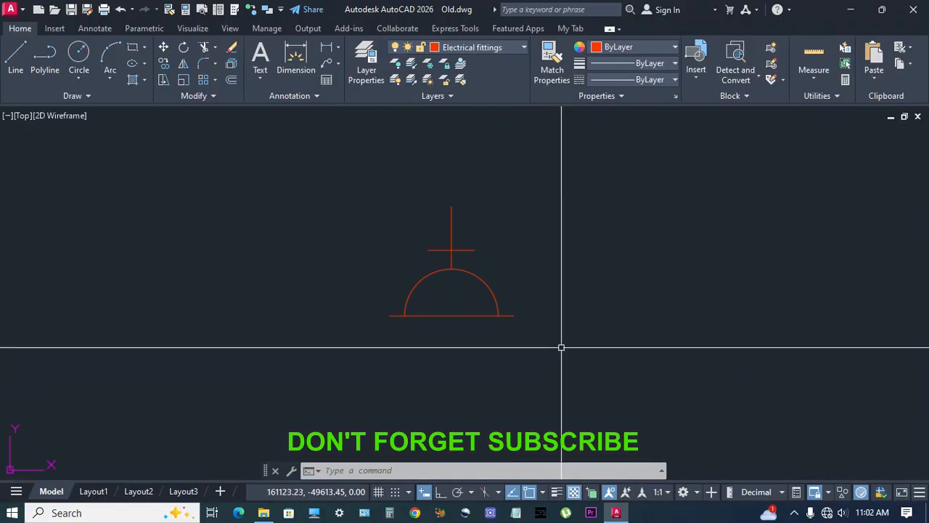
- Select the socket block in the drawing and switch its visibility state through 13A and 15A to UPS
{"action": "left_click", "coordinate": [546, 342]}
{"action": "left_click", "coordinate": [481, 307]}
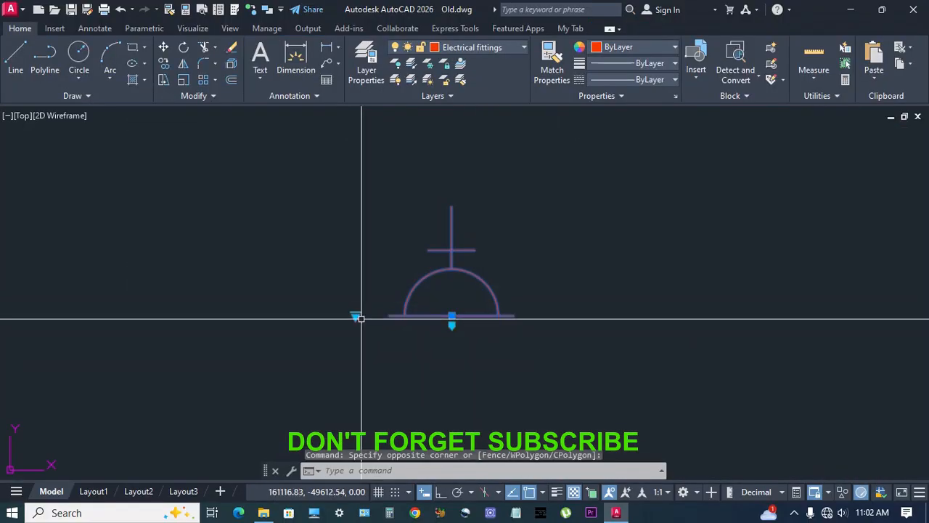
{"action": "left_click", "coordinate": [356, 316]}
{"action": "left_click", "coordinate": [386, 343]}
{"action": "left_click", "coordinate": [356, 315]}
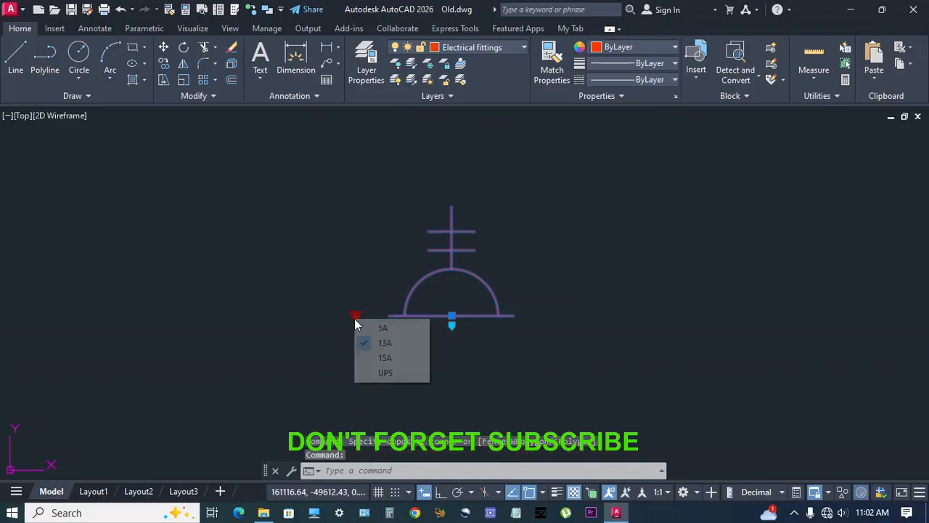
{"action": "left_click", "coordinate": [385, 356]}
{"action": "left_click", "coordinate": [356, 316]}
{"action": "left_click", "coordinate": [381, 373]}
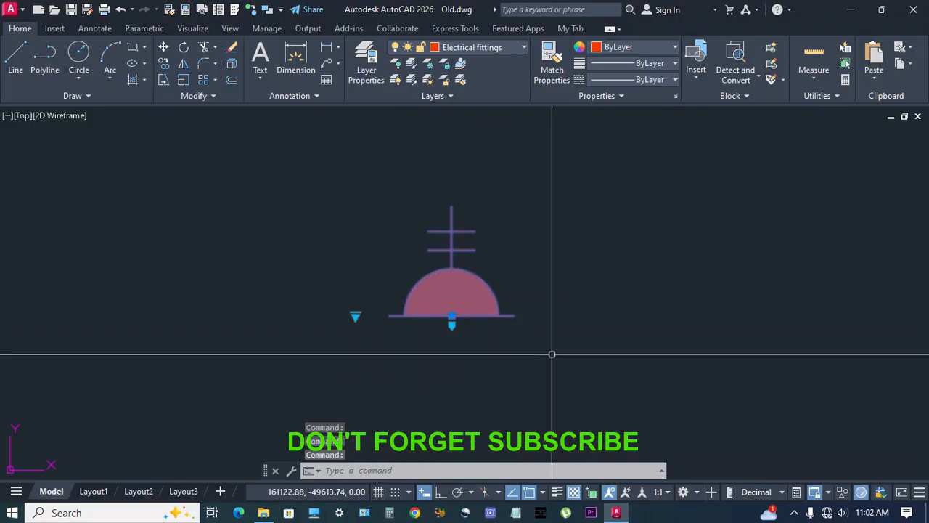
- Add the 1:50 and 1:100 annotation scales to the socket block and set the drawing's annotation scale to 1:100
{"action": "left_click", "coordinate": [509, 322]}
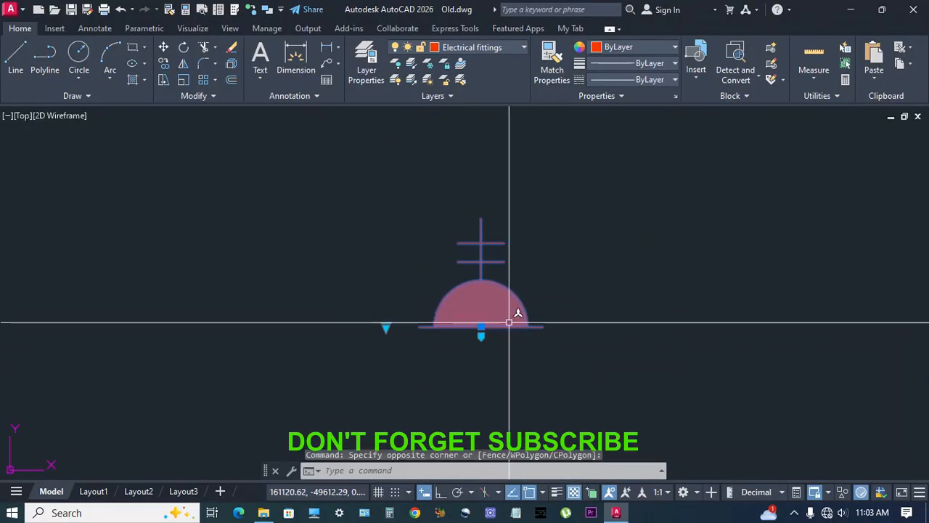
{"action": "right_click", "coordinate": [509, 322]}
{"action": "mouse_move", "coordinate": [563, 197]}
{"action": "left_click", "coordinate": [700, 226]}
{"action": "left_click", "coordinate": [541, 203]}
{"action": "left_click", "coordinate": [404, 284]}
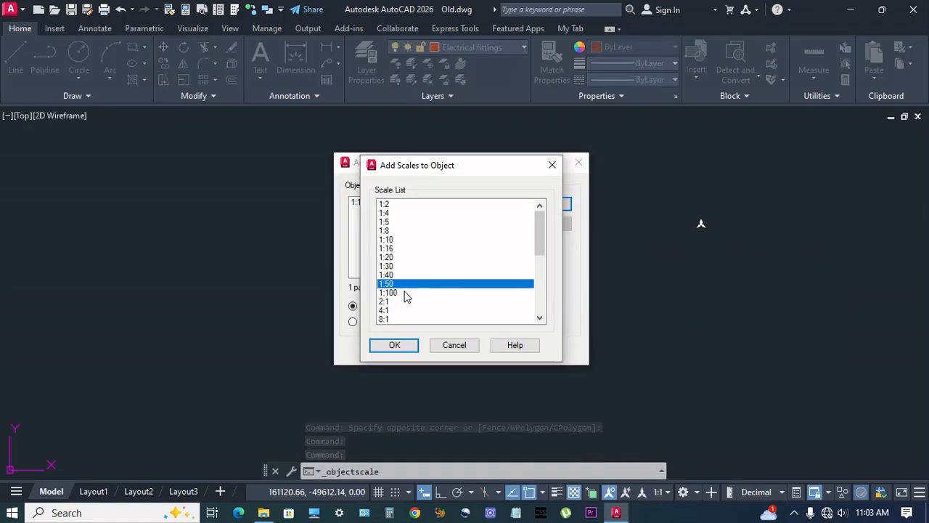
{"action": "left_click", "coordinate": [408, 349]}
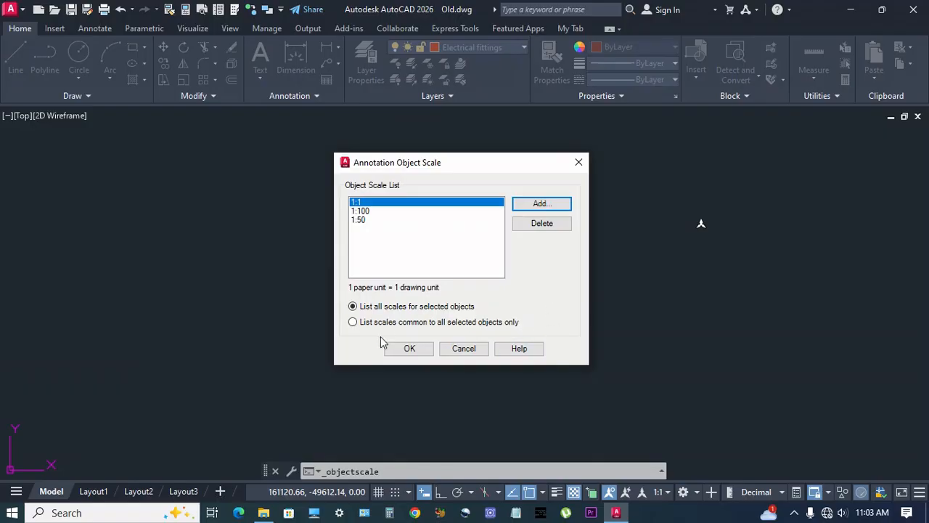
{"action": "left_click", "coordinate": [409, 348]}
{"action": "left_click", "coordinate": [659, 492]}
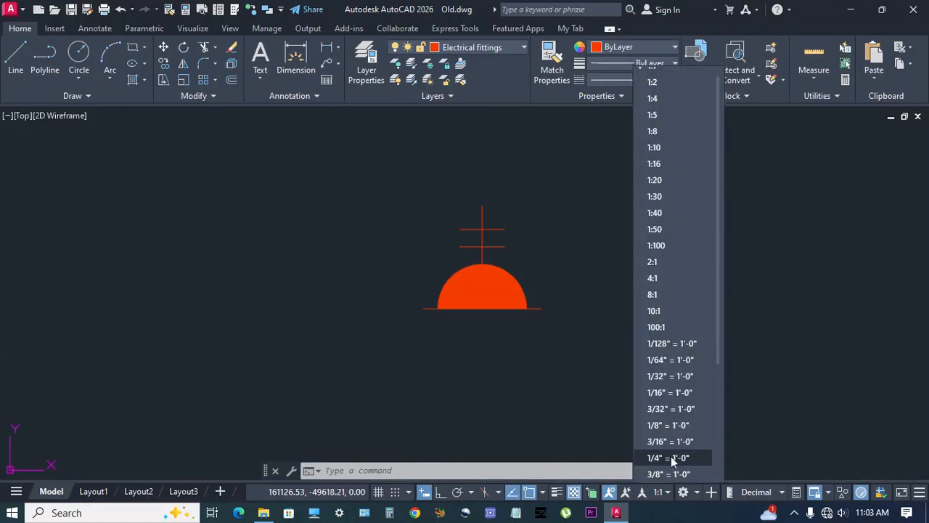
{"action": "left_click", "coordinate": [656, 246]}
- Copy the socket block to three spots in a row just below the open verandah of the floor plan
{"action": "scroll", "coordinate": [533, 361], "scroll_direction": "down", "scroll_amount": 6}
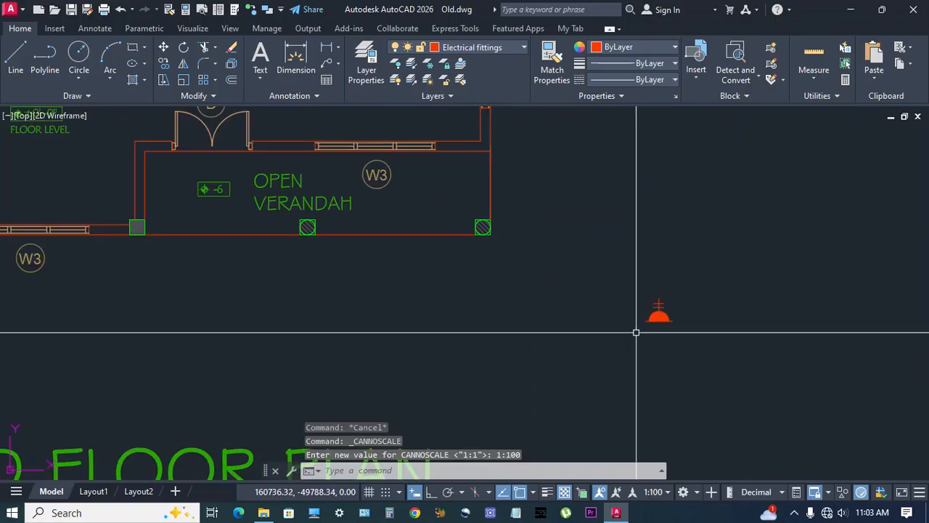
{"action": "type", "text": "CO"}
{"action": "key", "text": "Return"}
{"action": "left_click", "coordinate": [629, 346]}
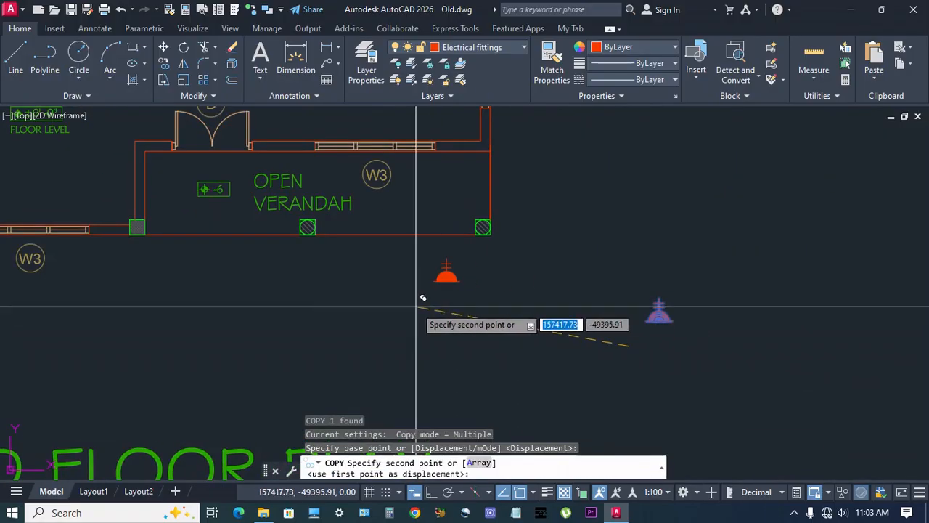
{"action": "left_click", "coordinate": [417, 306]}
{"action": "left_click", "coordinate": [319, 304]}
{"action": "middle_click_drag", "start_coordinate": [219, 304], "coordinate": [321, 319]}
{"action": "key", "text": "Escape"}
{"action": "scroll", "coordinate": [498, 321], "scroll_direction": "down", "scroll_amount": 1}
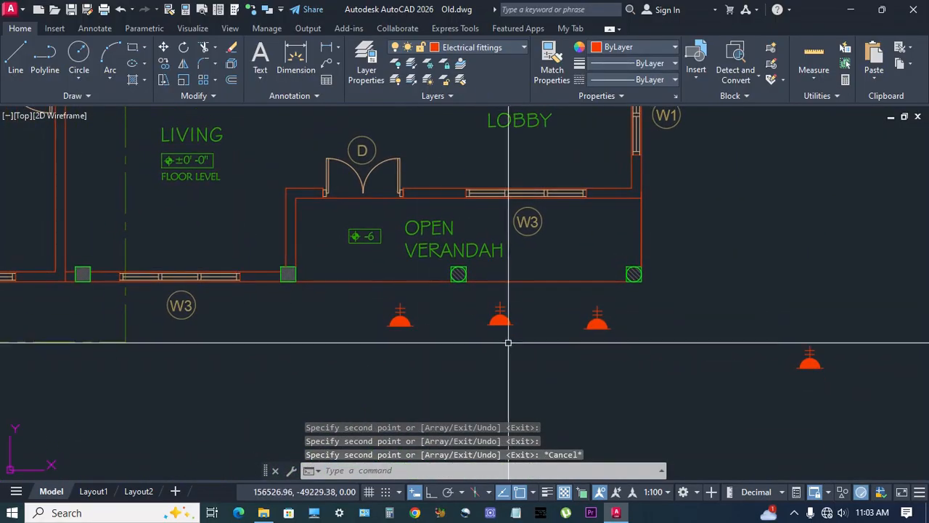
- Move the original socket block onto the lobby's lower wall beside window W3, aligned to the wall, and set its visibility state to 5A
{"action": "scroll", "coordinate": [802, 374], "scroll_direction": "up", "scroll_amount": 2}
{"action": "left_click", "coordinate": [801, 370]}
{"action": "scroll", "coordinate": [605, 266], "scroll_direction": "down", "scroll_amount": 2}
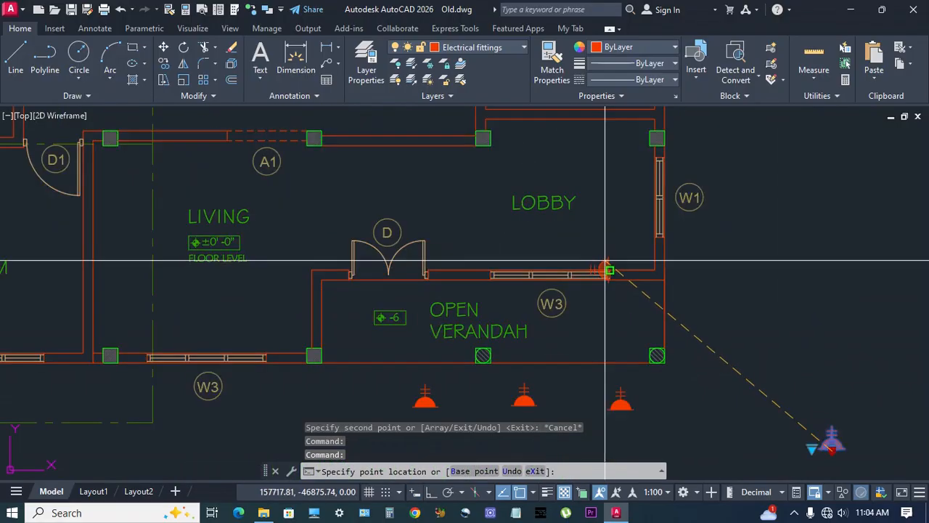
{"action": "scroll", "coordinate": [606, 266], "scroll_direction": "up", "scroll_amount": 4}
{"action": "scroll", "coordinate": [629, 313], "scroll_direction": "down", "scroll_amount": 2}
{"action": "right_click", "coordinate": [618, 300]}
{"action": "key", "text": "Escape"}
- Move one of the copied socket blocks from below the verandah onto the lobby's upper wall, aligned to the wall
{"action": "scroll", "coordinate": [668, 328], "scroll_direction": "down", "scroll_amount": 2}
{"action": "scroll", "coordinate": [678, 415], "scroll_direction": "up", "scroll_amount": 4}
{"action": "left_click", "coordinate": [660, 418]}
{"action": "scroll", "coordinate": [658, 427], "scroll_direction": "down", "scroll_amount": 3}
{"action": "scroll", "coordinate": [618, 315], "scroll_direction": "up", "scroll_amount": 4}
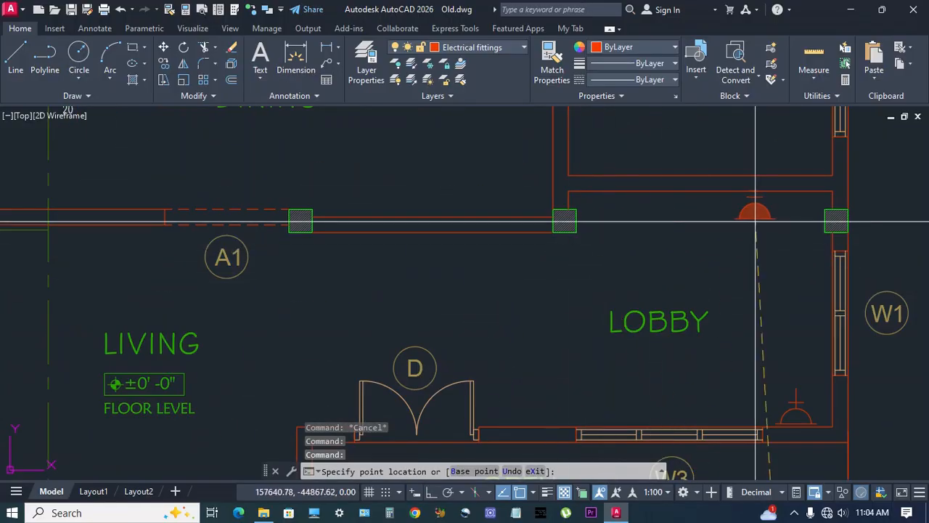
{"action": "scroll", "coordinate": [699, 248], "scroll_direction": "down", "scroll_amount": 1}
- Move the two remaining socket copies onto the living room walls, one on the wall shared with the bedroom and one beside window W3
{"action": "scroll", "coordinate": [676, 276], "scroll_direction": "down", "scroll_amount": 2}
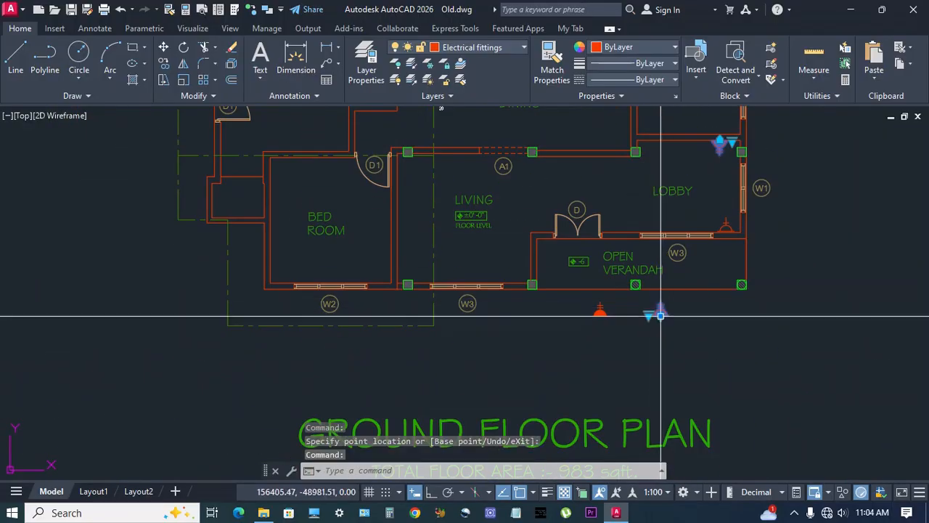
{"action": "scroll", "coordinate": [656, 316], "scroll_direction": "up", "scroll_amount": 4}
{"action": "scroll", "coordinate": [656, 313], "scroll_direction": "down", "scroll_amount": 2}
{"action": "scroll", "coordinate": [408, 266], "scroll_direction": "up", "scroll_amount": 2}
{"action": "left_click", "coordinate": [424, 266]}
{"action": "left_click", "coordinate": [641, 355]}
{"action": "left_click", "coordinate": [641, 361]}
{"action": "scroll", "coordinate": [604, 380], "scroll_direction": "down", "scroll_amount": 4}
{"action": "scroll", "coordinate": [435, 327], "scroll_direction": "up", "scroll_amount": 4}
{"action": "scroll", "coordinate": [425, 307], "scroll_direction": "down", "scroll_amount": 2}
{"action": "key", "text": "Escape"}
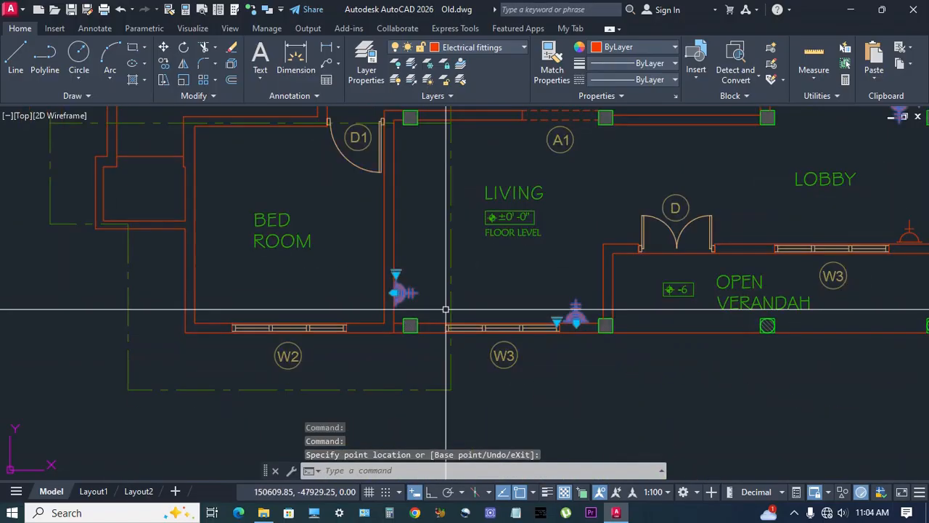
- Set the living room socket on the bedroom-side wall to 5A and the one beside window W3 to 13A
{"action": "scroll", "coordinate": [411, 290], "scroll_direction": "up", "scroll_amount": 2}
{"action": "scroll", "coordinate": [377, 262], "scroll_direction": "down", "scroll_amount": 1}
{"action": "left_click", "coordinate": [377, 263]}
{"action": "left_click", "coordinate": [662, 328]}
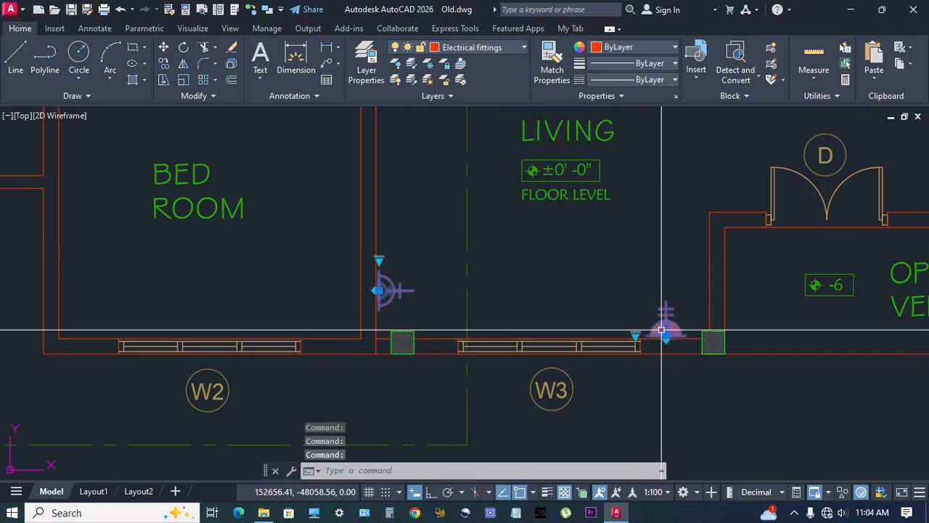
{"action": "key", "text": "Escape"}
- Switch the visibility state of the socket on the lobby's upper wall to 15A
{"action": "scroll", "coordinate": [606, 380], "scroll_direction": "down", "scroll_amount": 2}
{"action": "middle_click_drag", "start_coordinate": [694, 335], "coordinate": [465, 369]}
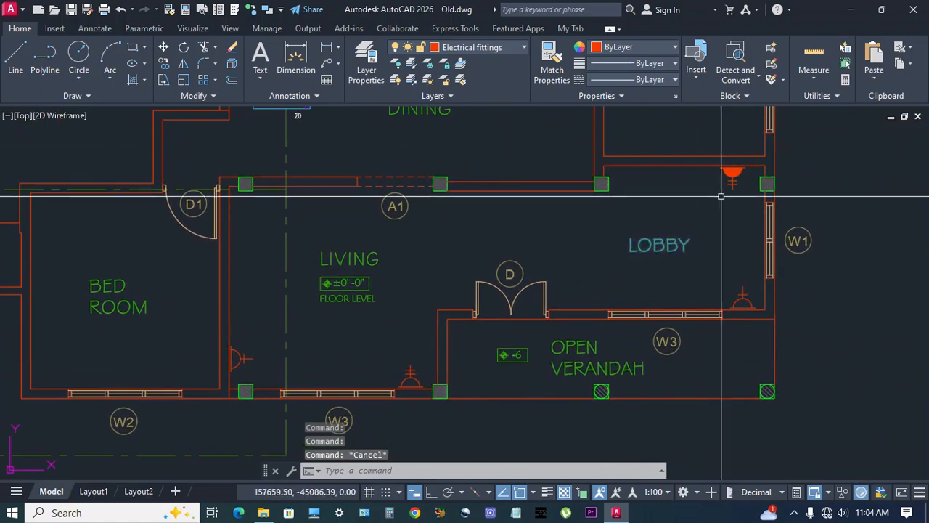
{"action": "left_click", "coordinate": [730, 183]}
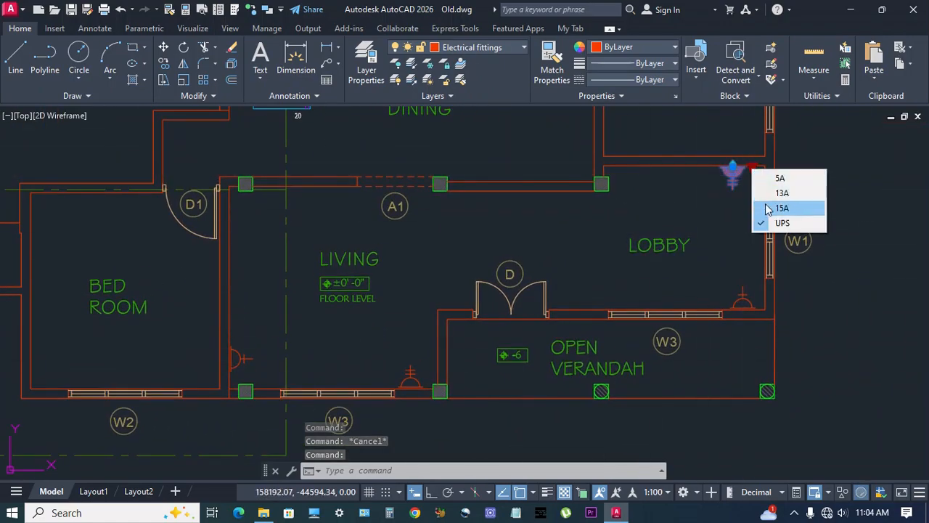
{"action": "key", "text": "Escape"}
- Switch the visibility state of the socket on the lobby's lower wall beside window W3 to UPS
{"action": "left_click", "coordinate": [744, 306]}
{"action": "left_click", "coordinate": [726, 311]}
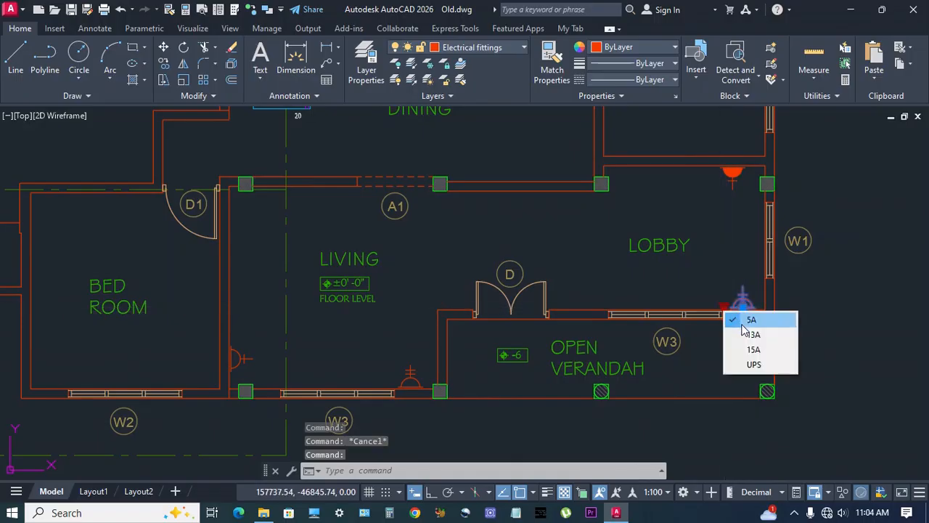
{"action": "left_click", "coordinate": [752, 364]}
{"action": "key", "text": "Escape"}
{"action": "middle_click_drag", "start_coordinate": [669, 359], "coordinate": [665, 361]}
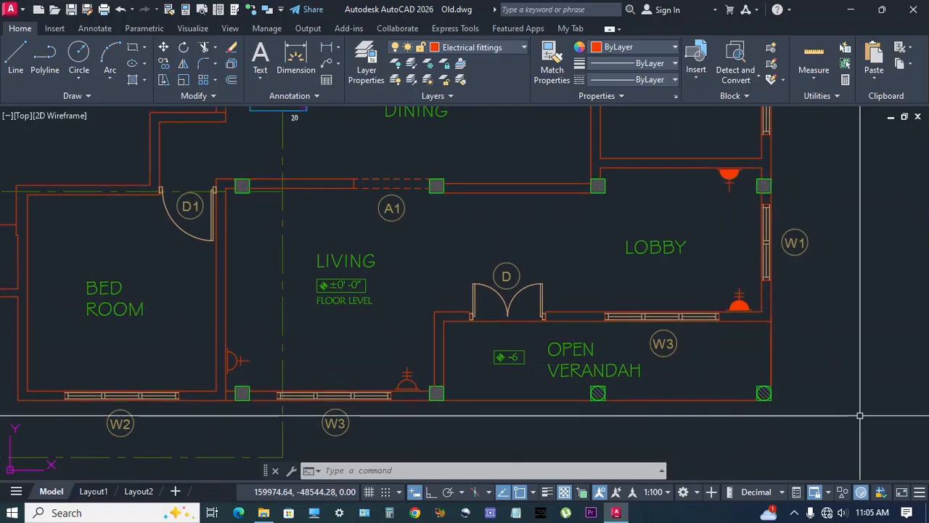